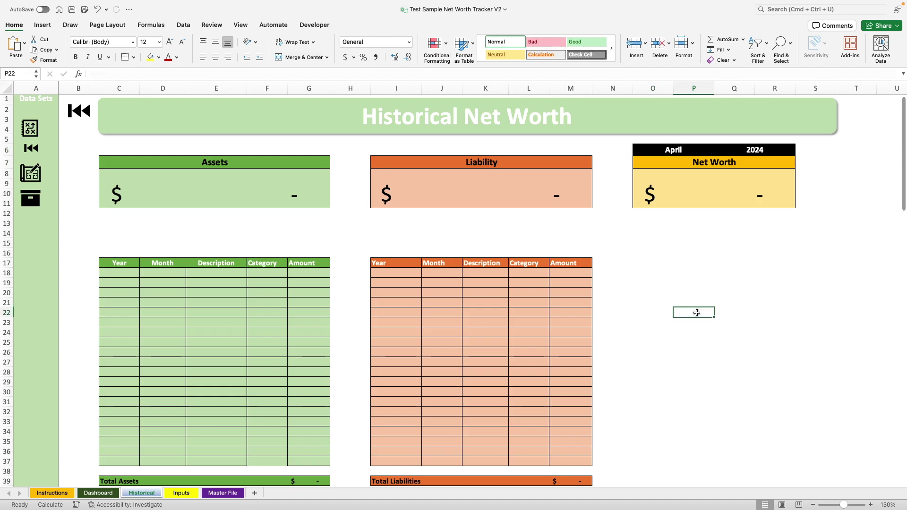
# - Review the Assets, Liability and Target boxes on the Inputs sheet, and view the Dashboard
pyautogui.press('super+z')
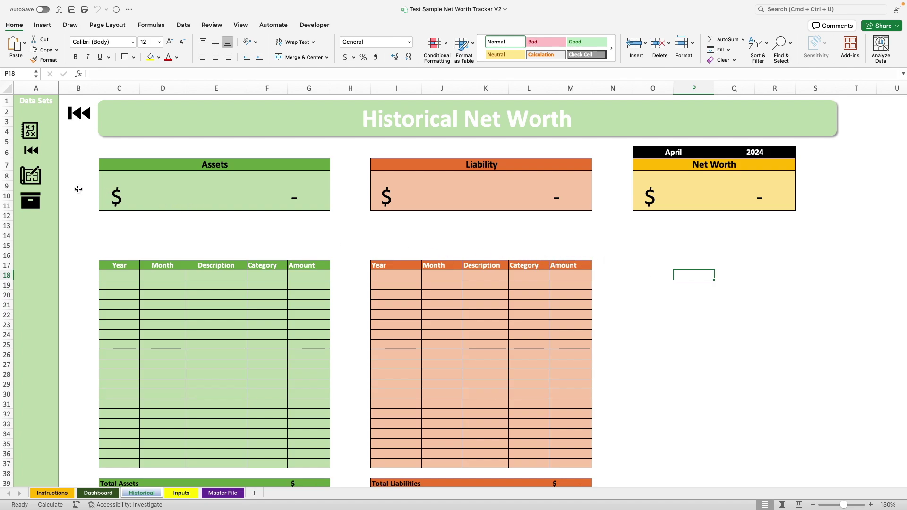
pyautogui.click(37, 183)
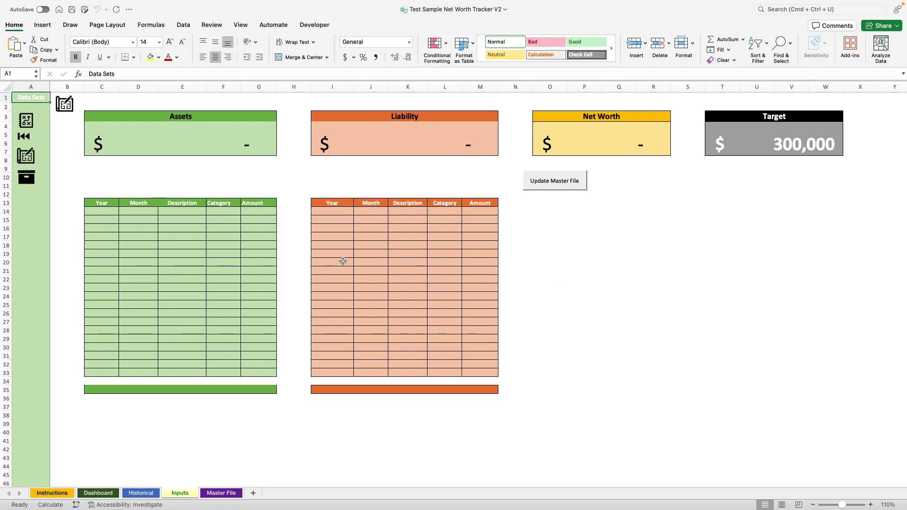
pyautogui.click(183, 138)
pyautogui.click(396, 147)
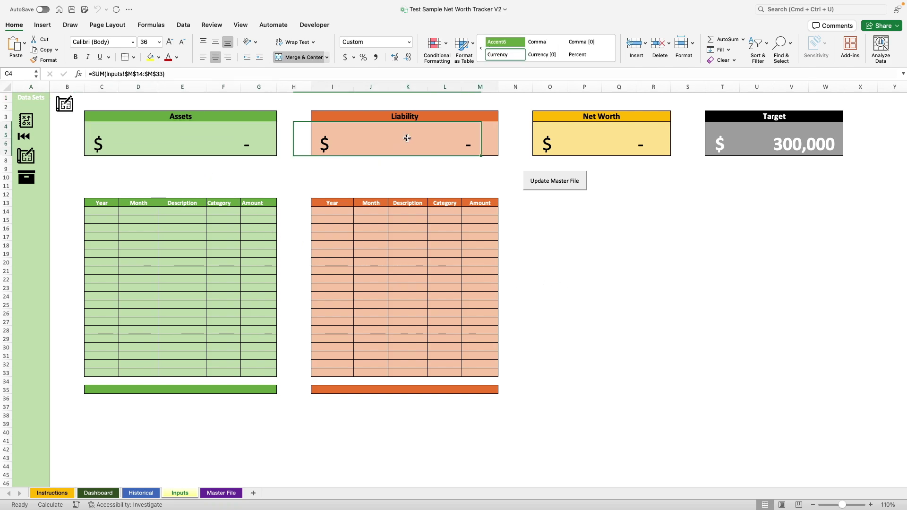
pyautogui.click(765, 144)
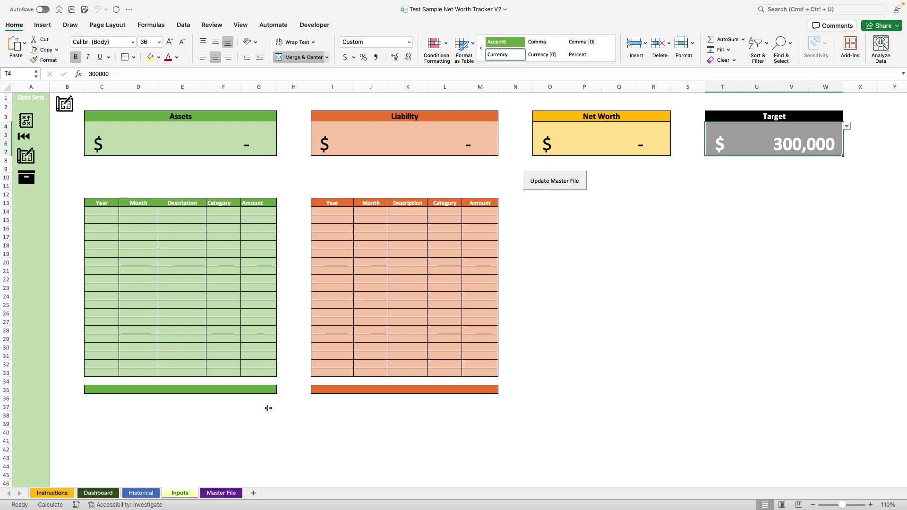
pyautogui.click(101, 494)
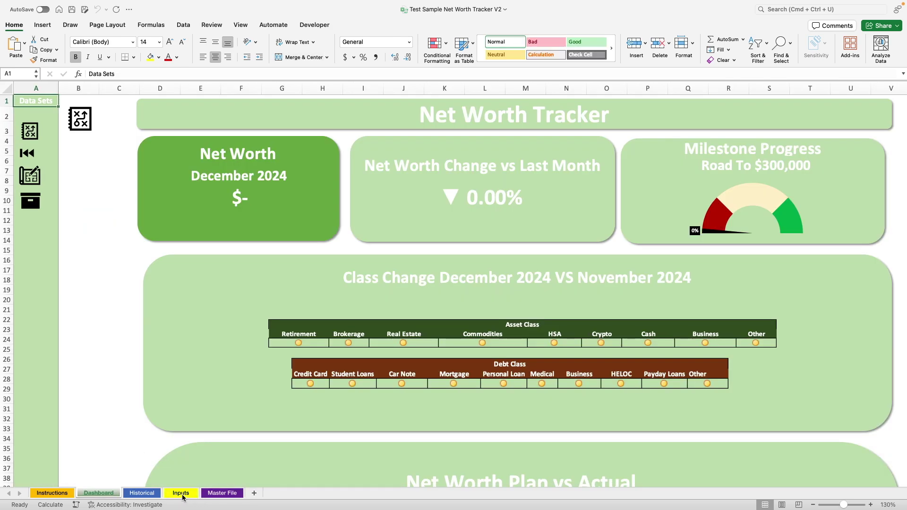
# - Set the net worth Target on the Inputs sheet to $250,000
pyautogui.click(29, 176)
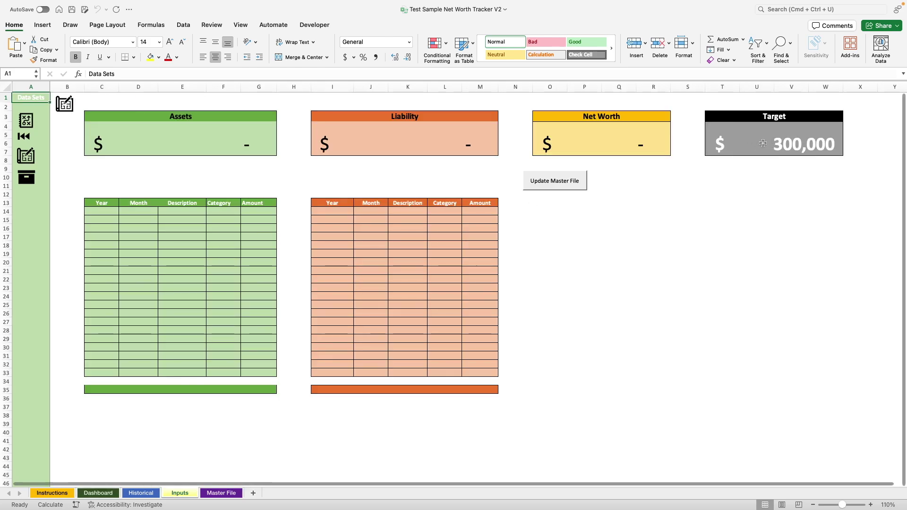
pyautogui.click(760, 150)
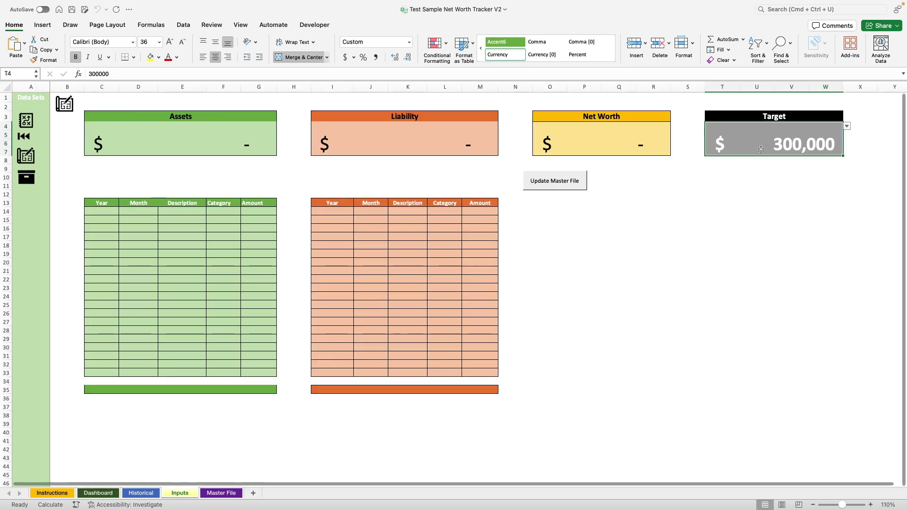
pyautogui.click(847, 126)
pyautogui.scroll(-4, 743, 208)
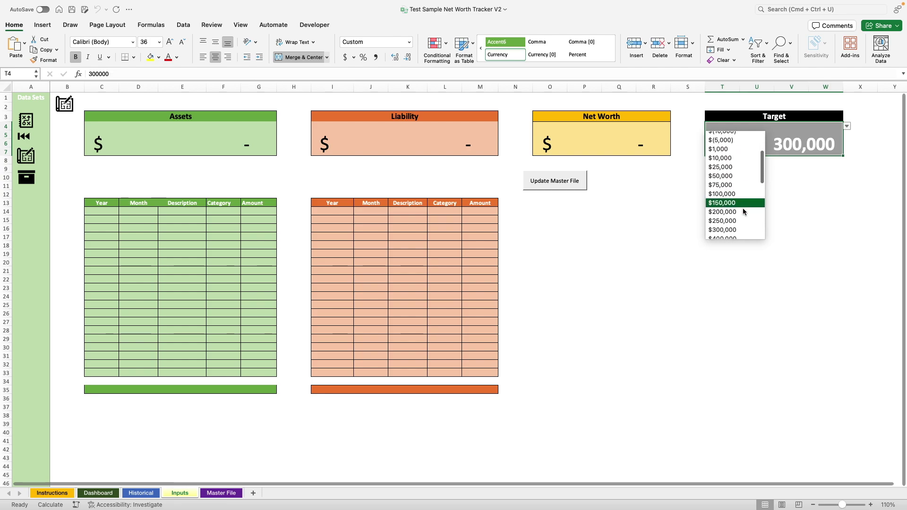
pyautogui.scroll(-2, 743, 209)
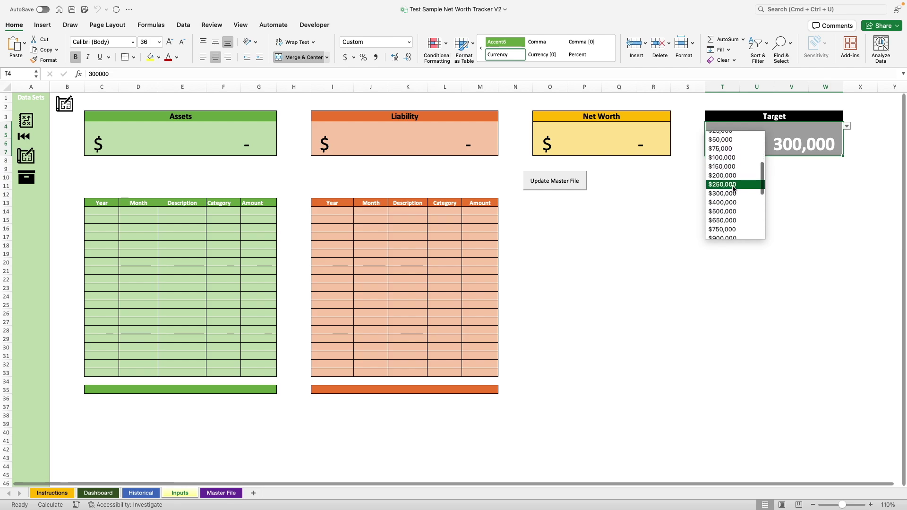
pyautogui.press('Return')
pyautogui.click(660, 254)
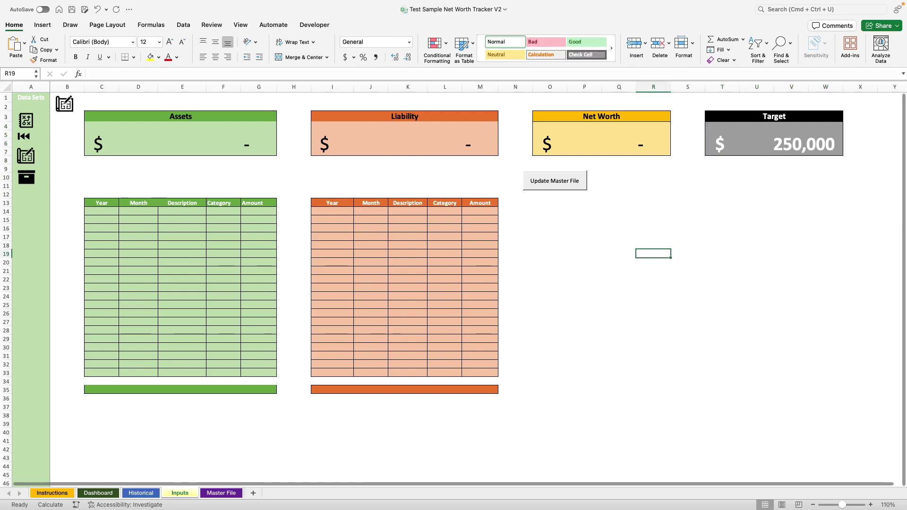
# - Check the Milestone Progress goal on the Dashboard and return to the asset and liability tables on the Inputs sheet
pyautogui.click(26, 123)
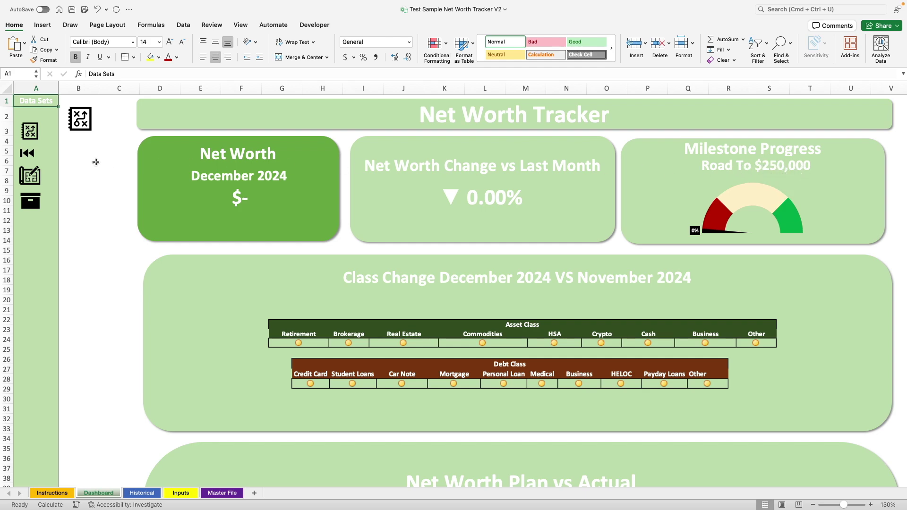
pyautogui.click(32, 175)
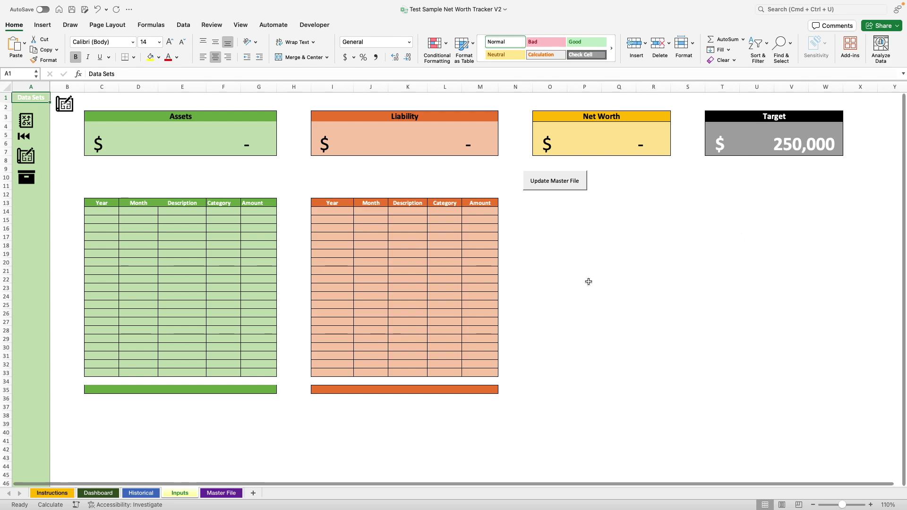
pyautogui.moveTo(105, 212); pyautogui.dragTo(267, 272)
pyautogui.moveTo(337, 214); pyautogui.dragTo(457, 245)
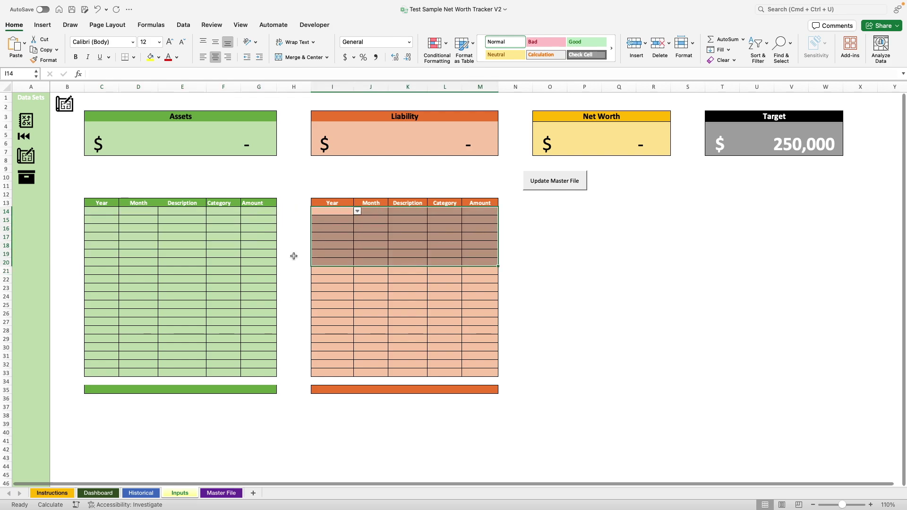
pyautogui.click(126, 226)
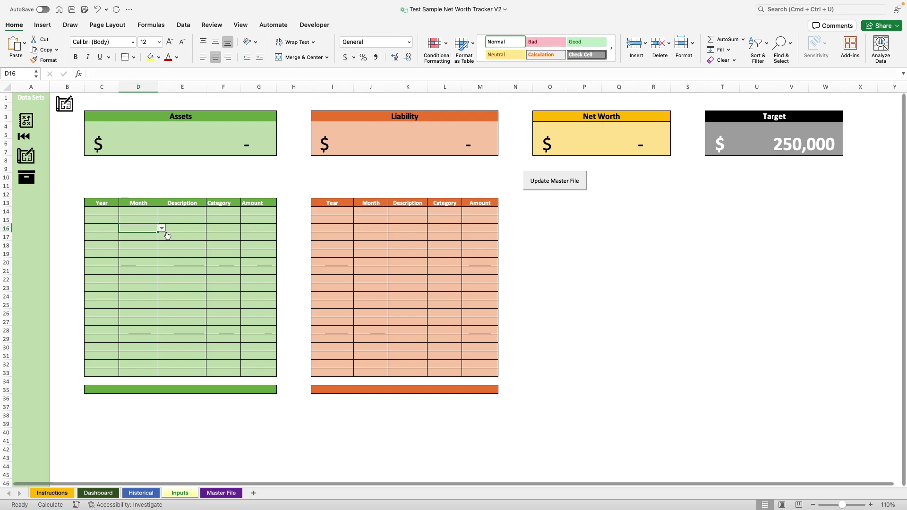
# - Set the year to 2024 and the month to January in the first row of the assets table
pyautogui.click(105, 210)
pyautogui.click(122, 211)
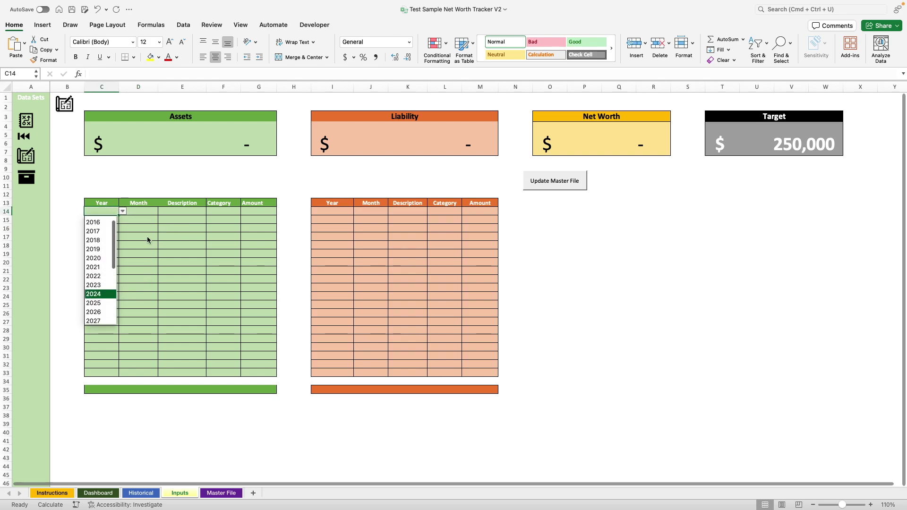
pyautogui.press('Tab')
pyautogui.click(163, 212)
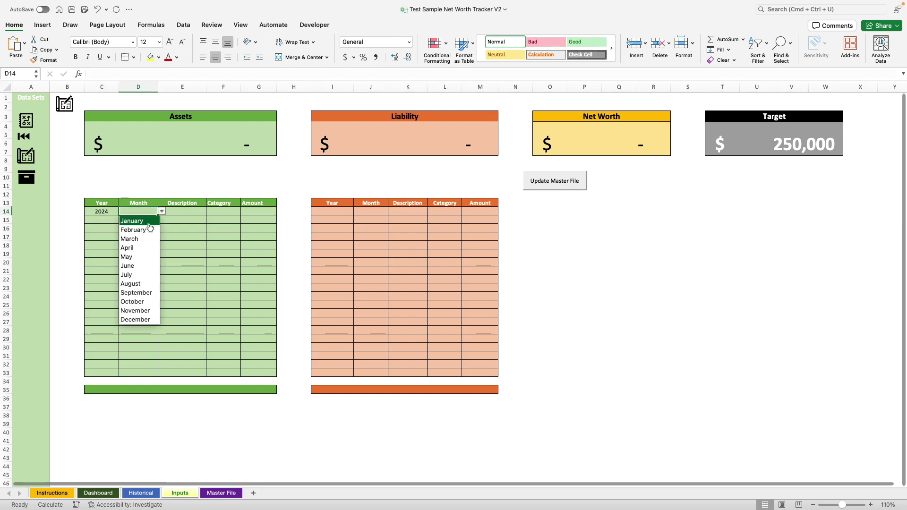
pyautogui.press('Return')
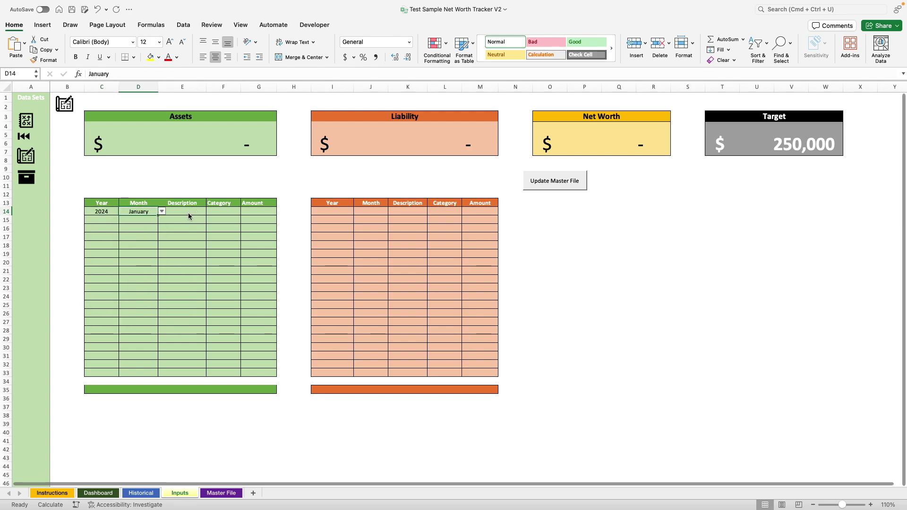
# - Complete the first asset row with the description Coca Cola, category Retirement and amount 150,000
pyautogui.click(184, 212)
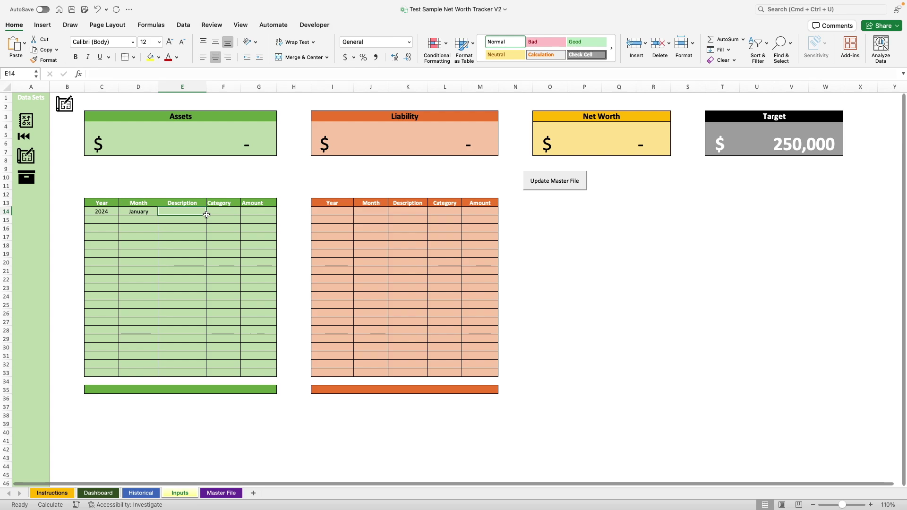
pyautogui.write('Coca Cola')
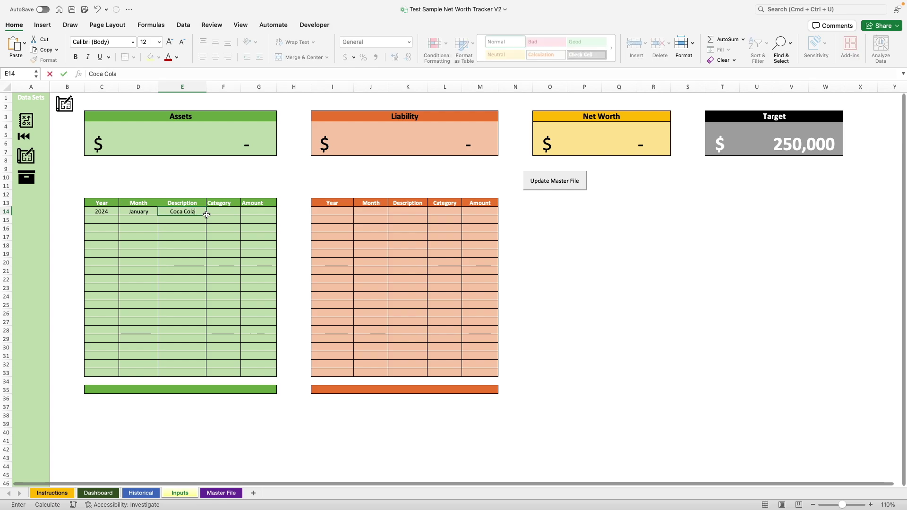
pyautogui.press('Tab')
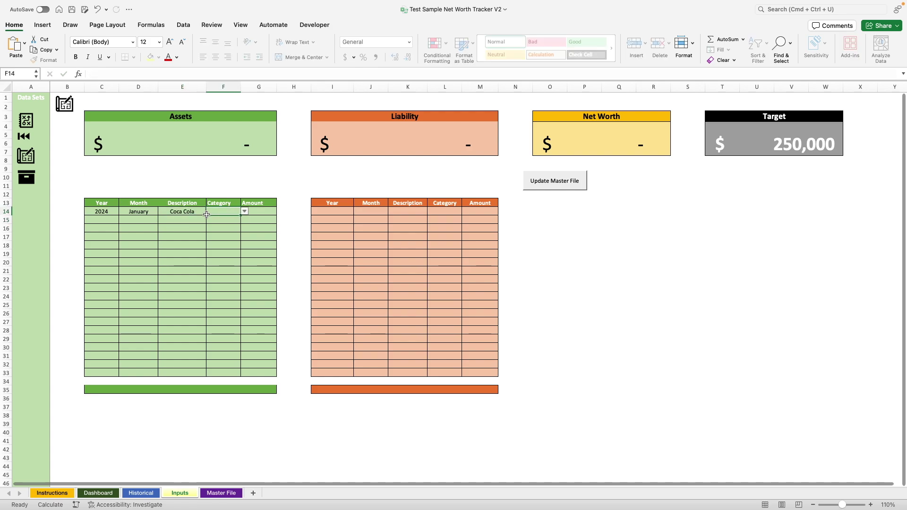
pyautogui.click(244, 211)
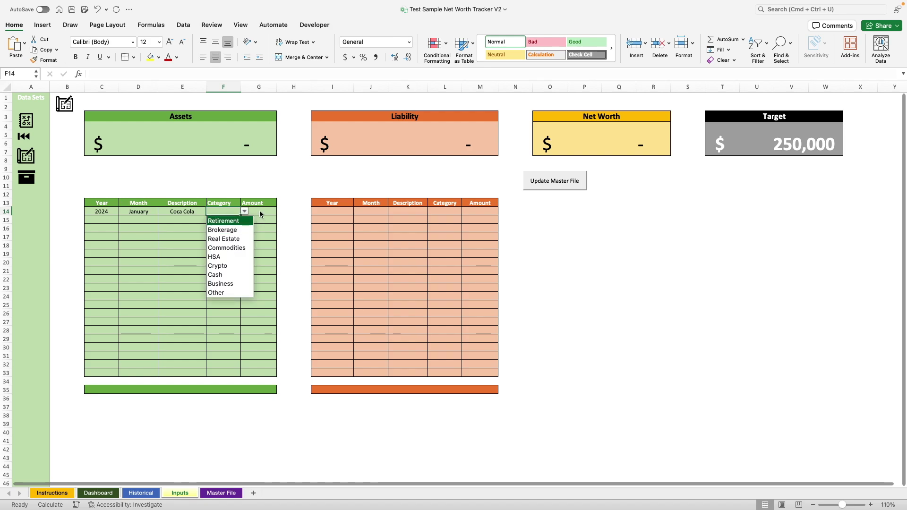
pyautogui.press('Tab')
pyautogui.write('1')
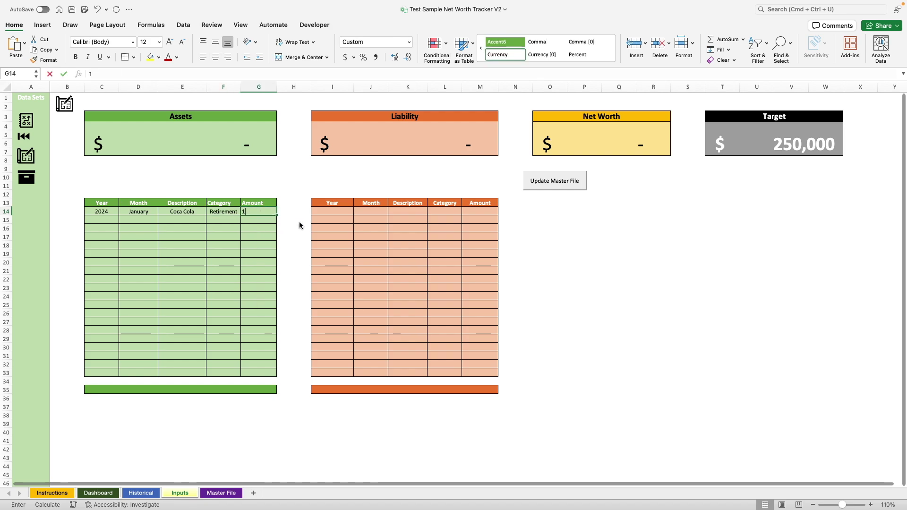
pyautogui.write('50,00')
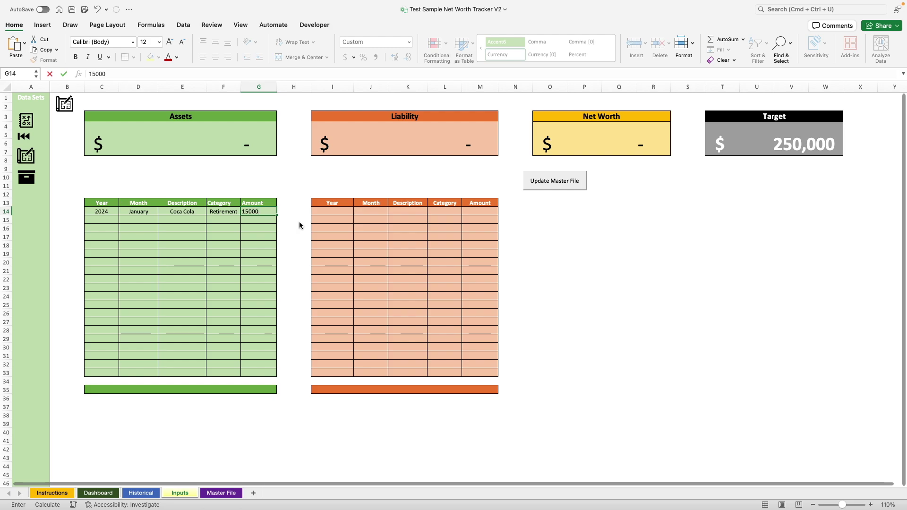
pyautogui.write('0')
pyautogui.press('Return')
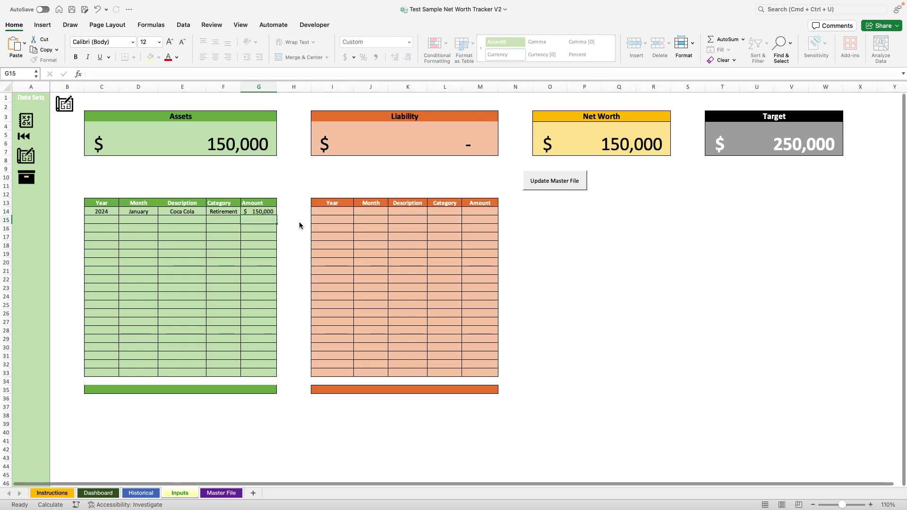
# - Set the year to 2024 and the month to January in the second row of the assets table
pyautogui.click(104, 220)
pyautogui.click(122, 220)
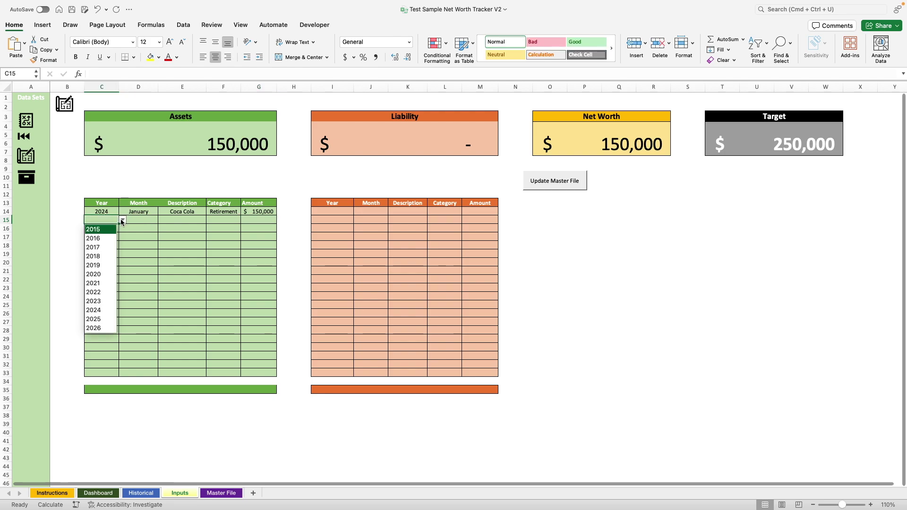
pyautogui.press('Return')
pyautogui.click(151, 219)
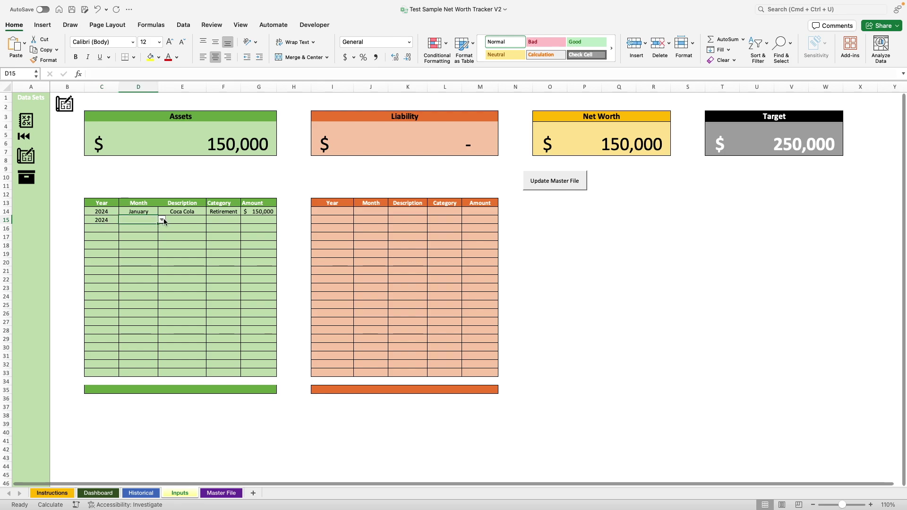
pyautogui.click(161, 219)
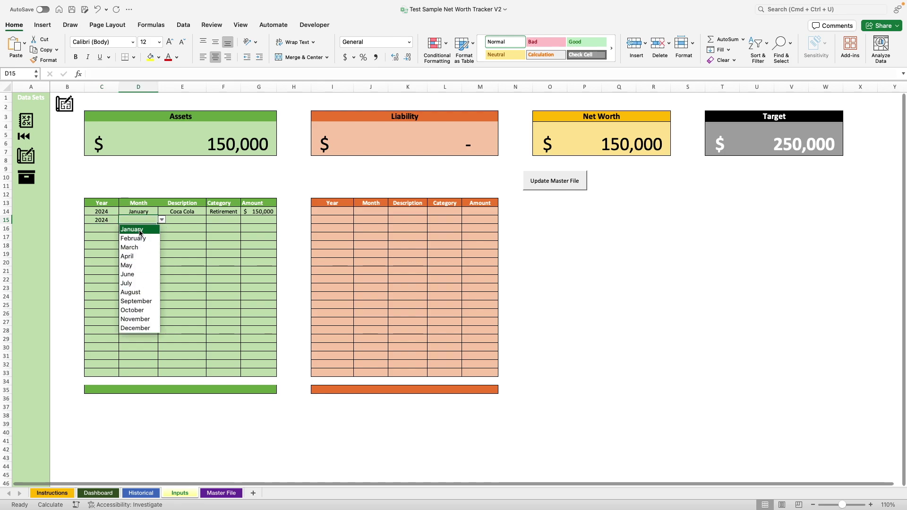
pyautogui.press('Return')
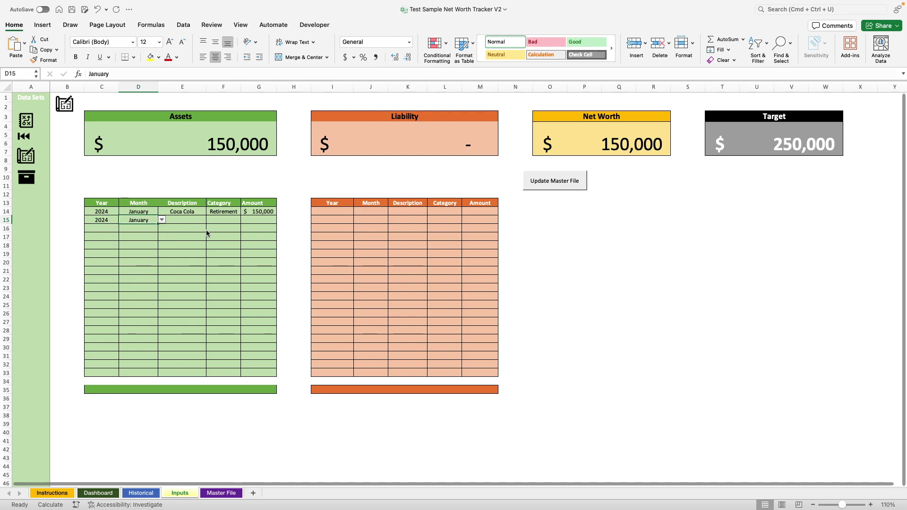
# - Complete the second asset row with the description Chase Checkings, category Cash and amount 18,000
pyautogui.click(190, 220)
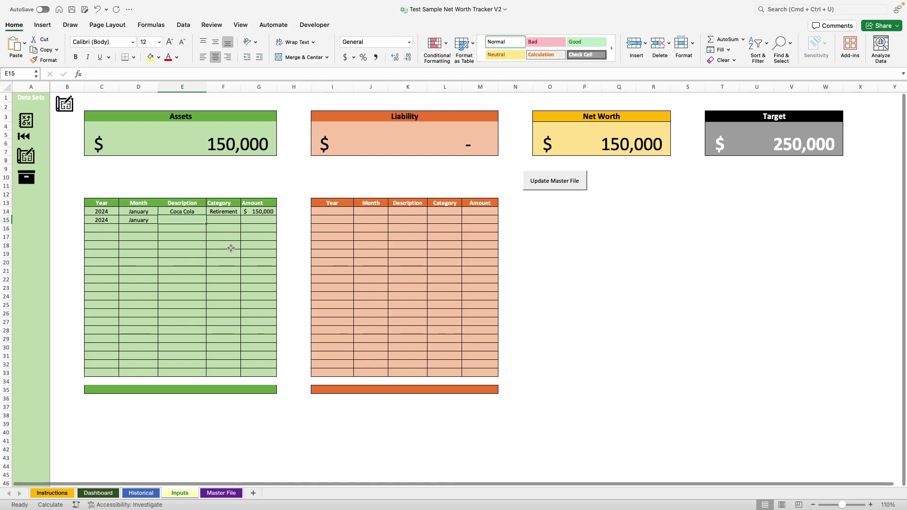
pyautogui.write('Chase ')
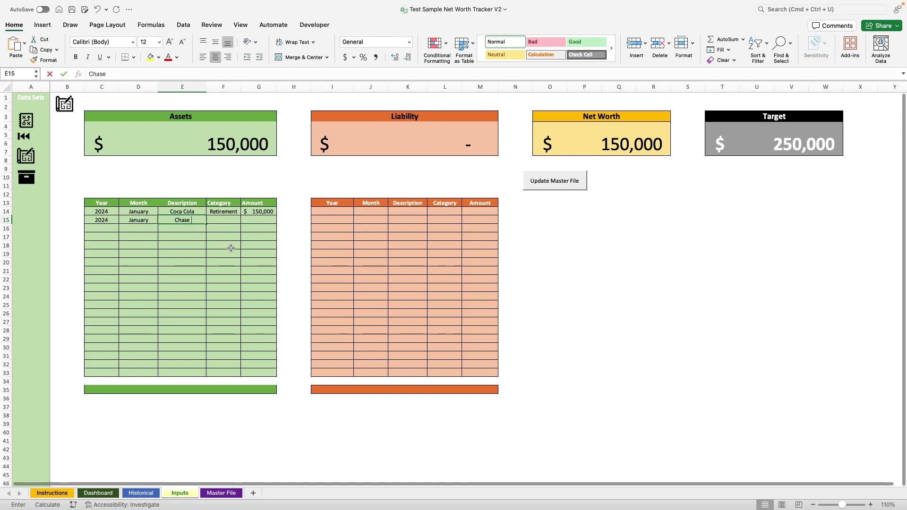
pyautogui.write('Checkings')
pyautogui.press('Return')
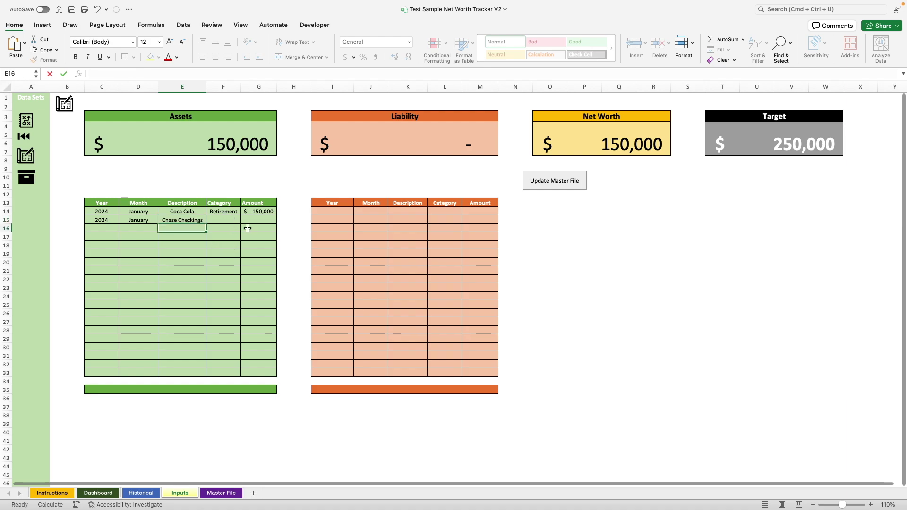
pyautogui.click(232, 220)
pyautogui.click(244, 220)
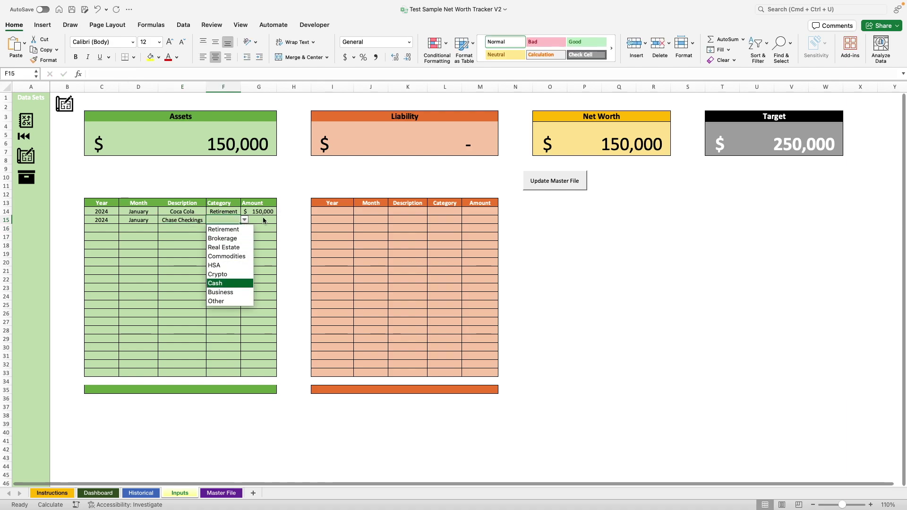
pyautogui.press('Return')
pyautogui.press('Tab')
pyautogui.write('18,000')
pyautogui.press('Return')
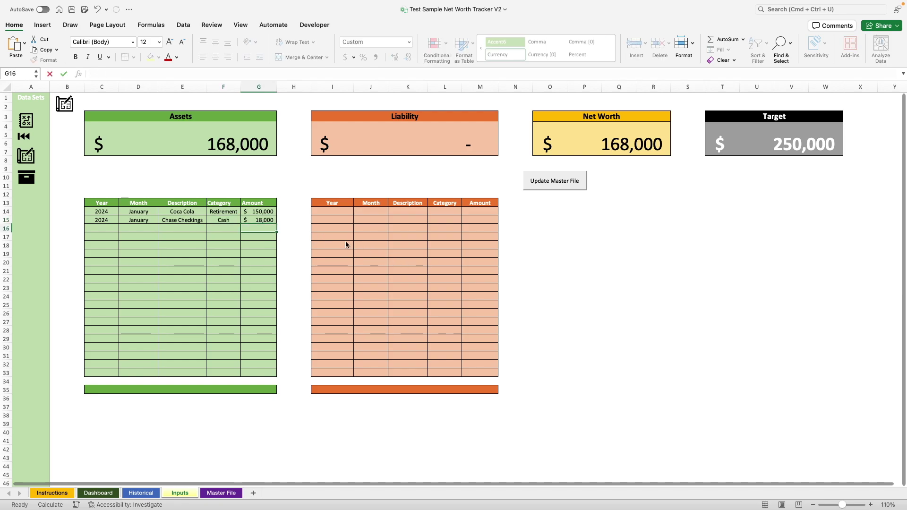
# - Set the year to 2024 and the month to January in the first row of the liabilities table
pyautogui.click(333, 212)
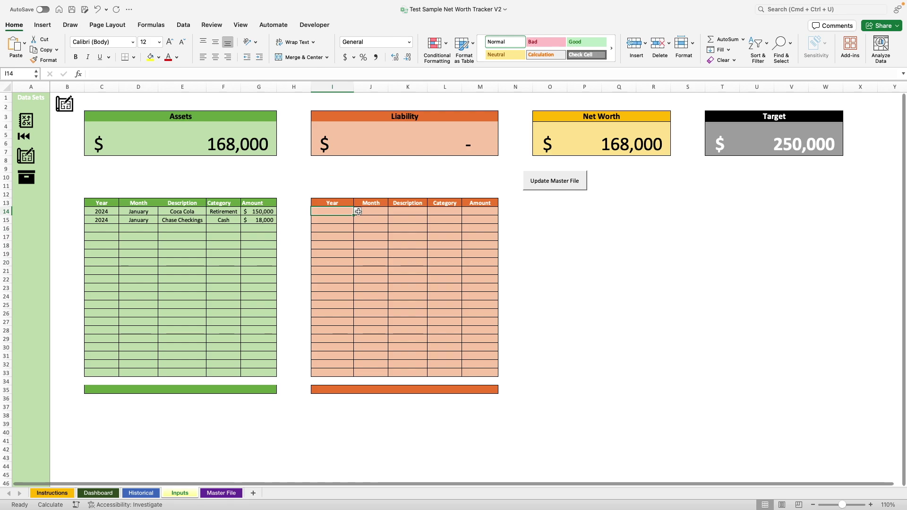
pyautogui.click(357, 211)
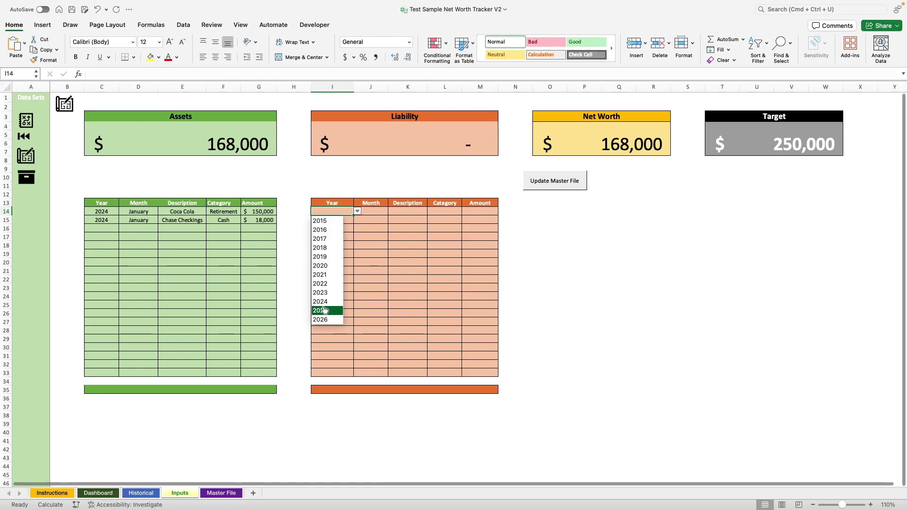
pyautogui.click(374, 214)
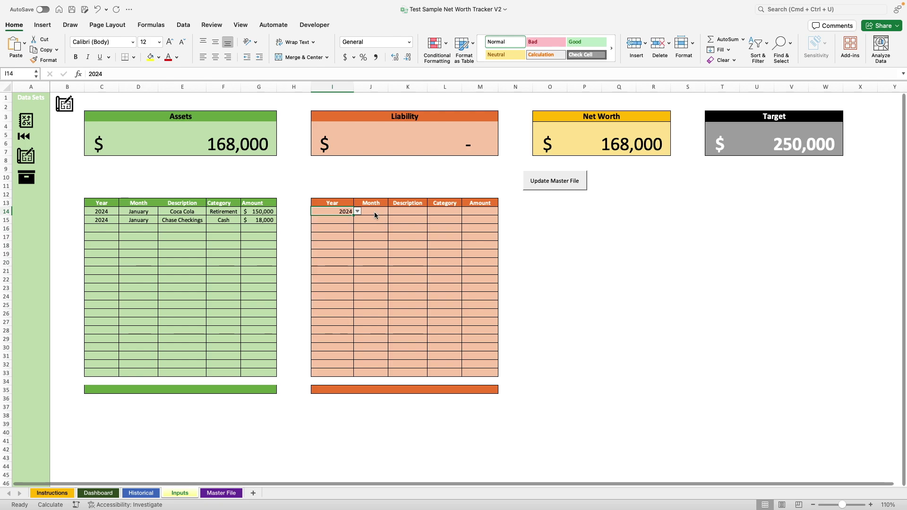
pyautogui.click(392, 211)
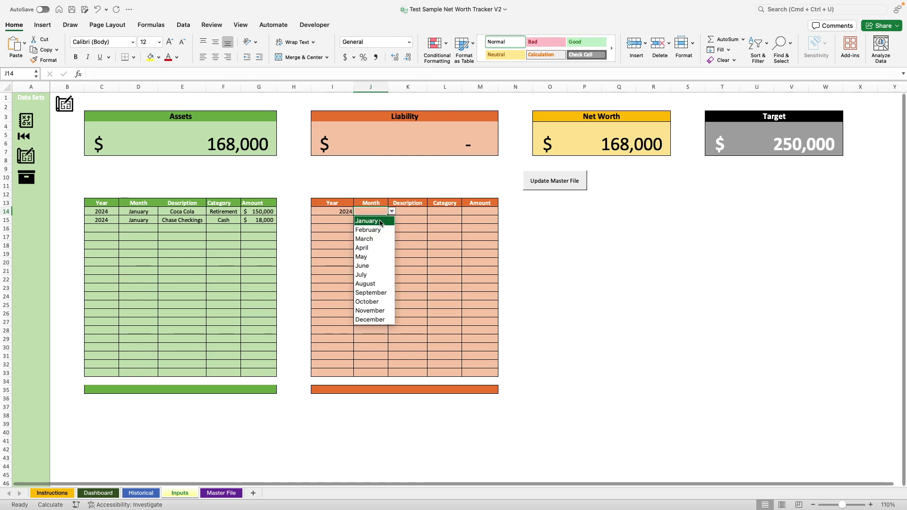
pyautogui.press('Return')
# - Complete the first liability row with the description Toyota, category Car Note and amount 17,400
pyautogui.click(410, 212)
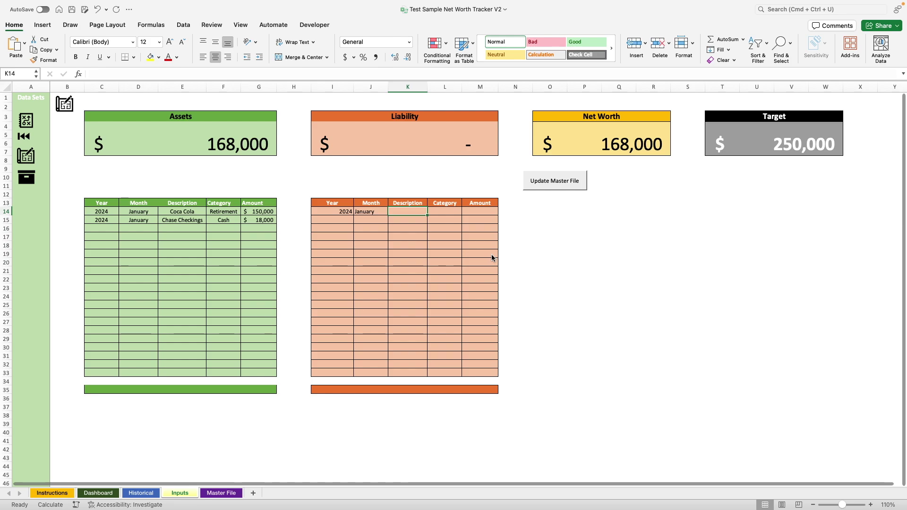
pyautogui.write('Toyota')
pyautogui.press('Return')
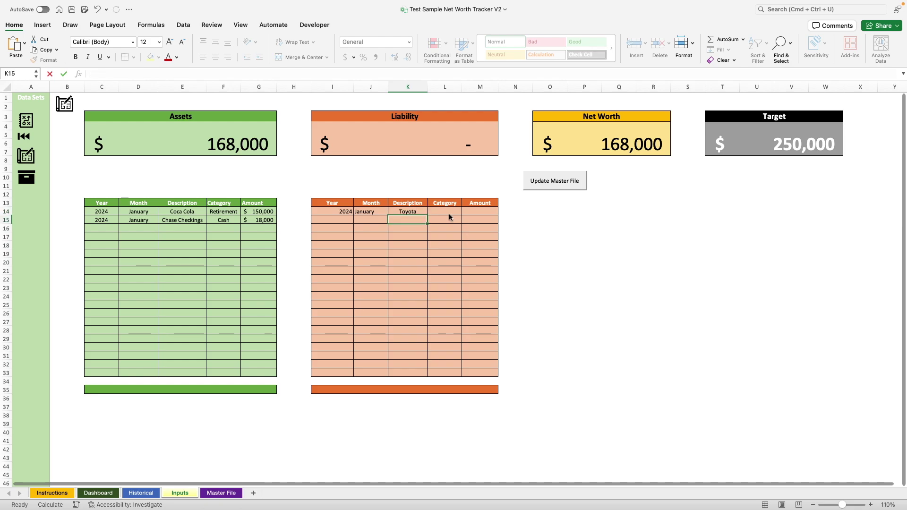
pyautogui.click(449, 214)
pyautogui.click(465, 211)
pyautogui.press('Down')
pyautogui.press('Down')
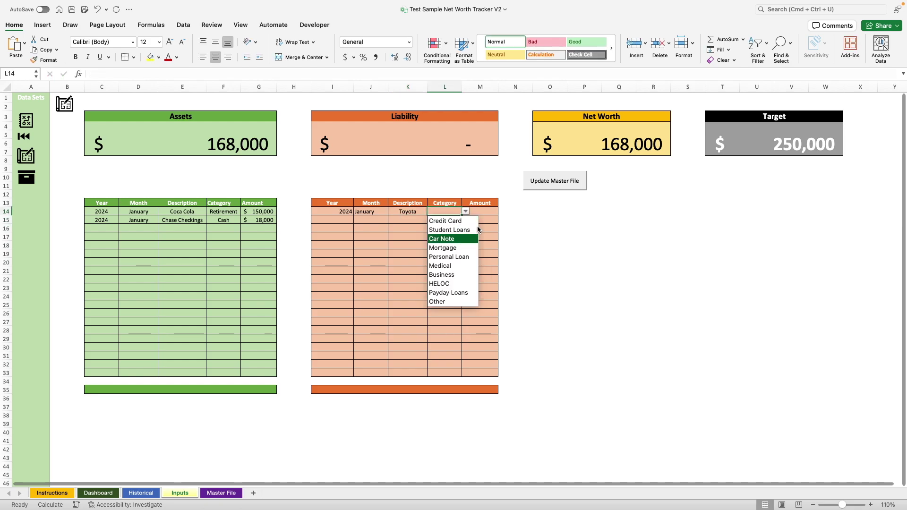
pyautogui.press('Return')
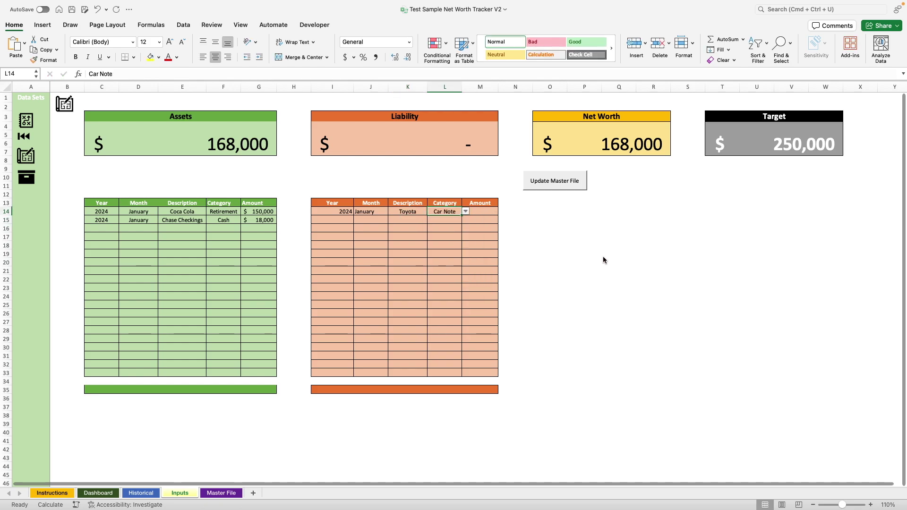
pyautogui.click(493, 213)
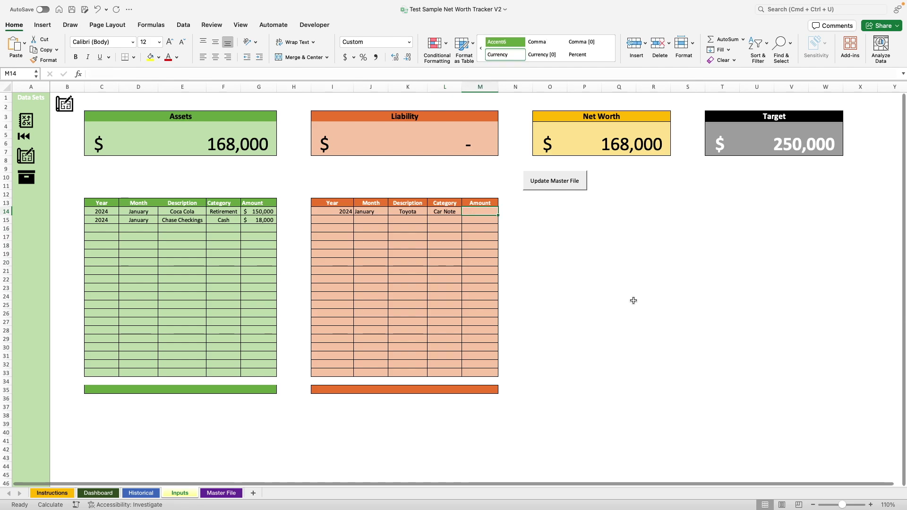
pyautogui.write('17400')
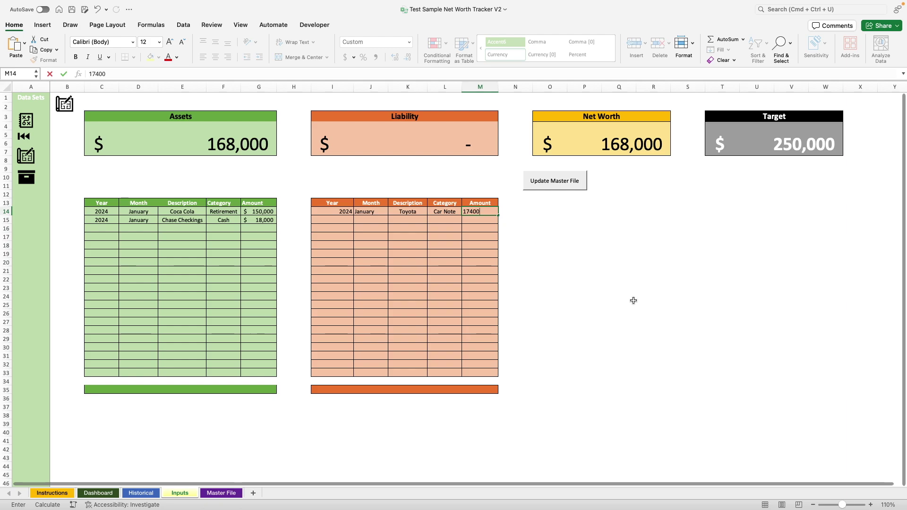
pyautogui.press('Return')
# - Set the year to 2024 and the month to January in the second row of the liabilities table
pyautogui.click(348, 220)
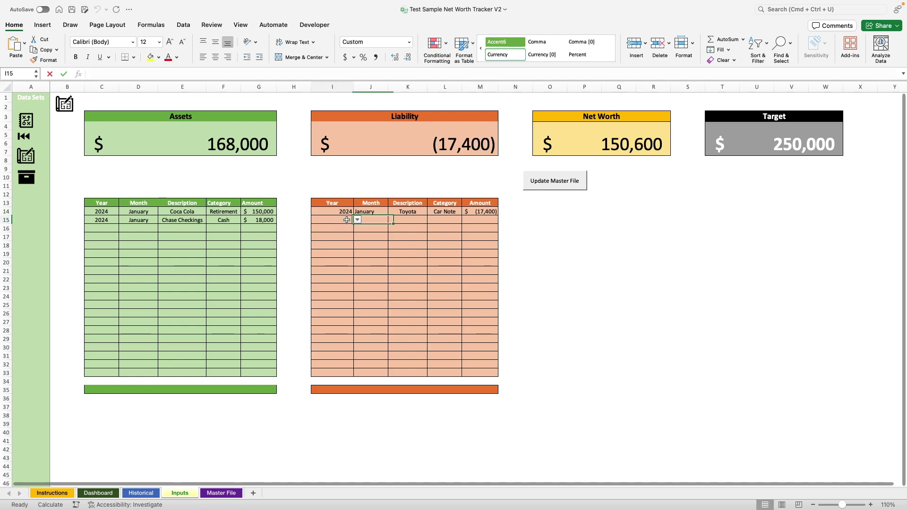
pyautogui.click(358, 219)
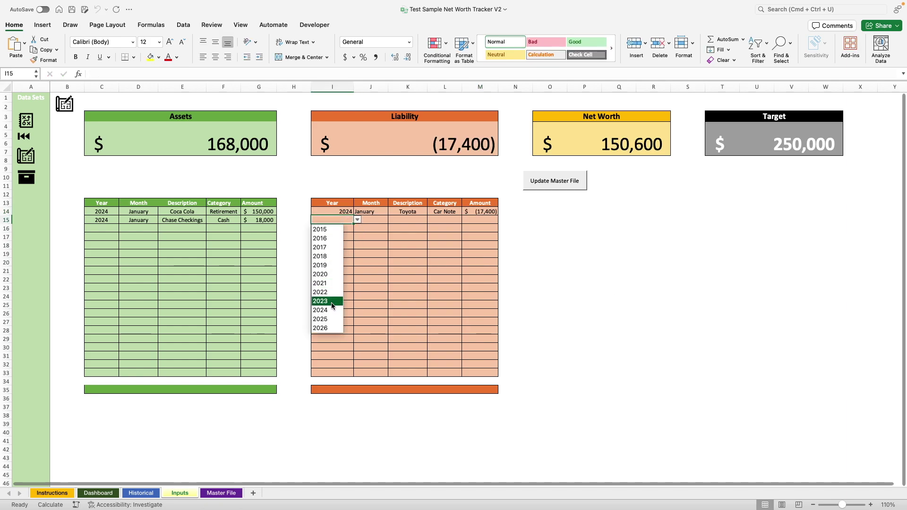
pyautogui.press('Return')
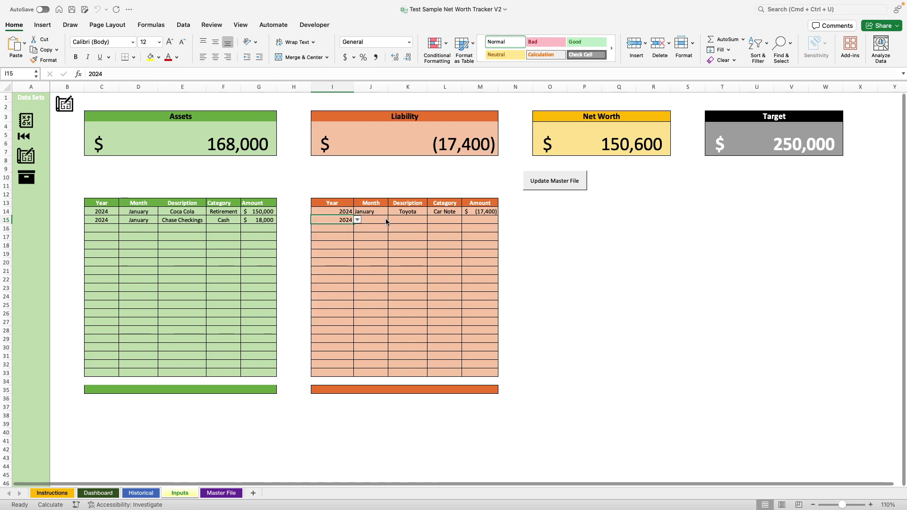
pyautogui.click(380, 220)
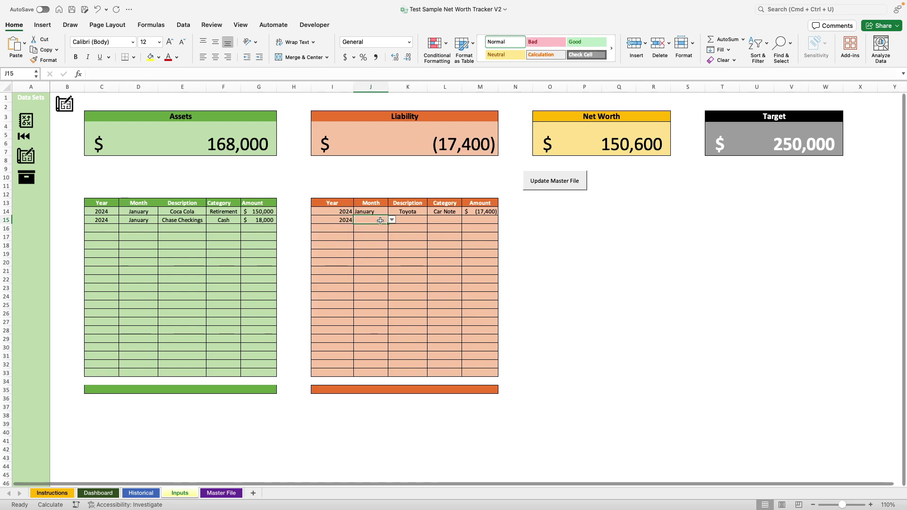
pyautogui.click(391, 220)
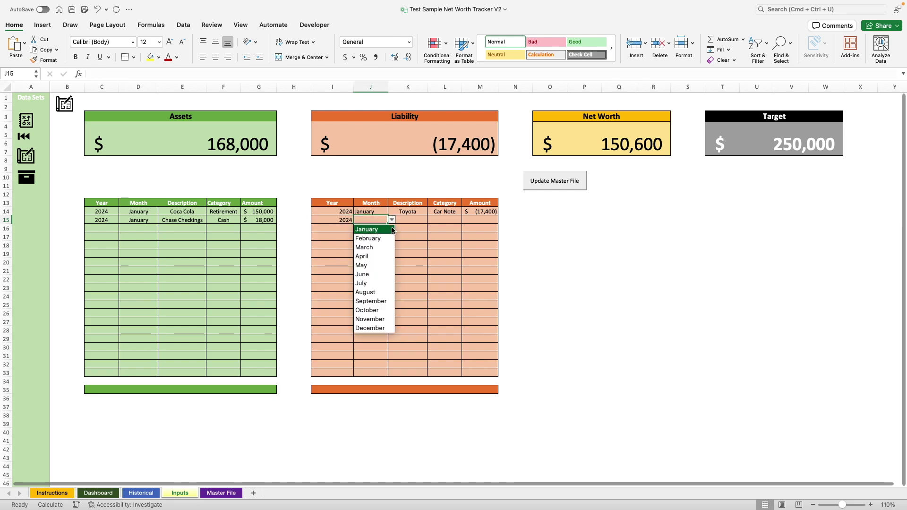
pyautogui.press('Return')
# - Complete the second liability row with the description Chase, category Credit Card and amount 600
pyautogui.press('Tab')
pyautogui.write('Ch')
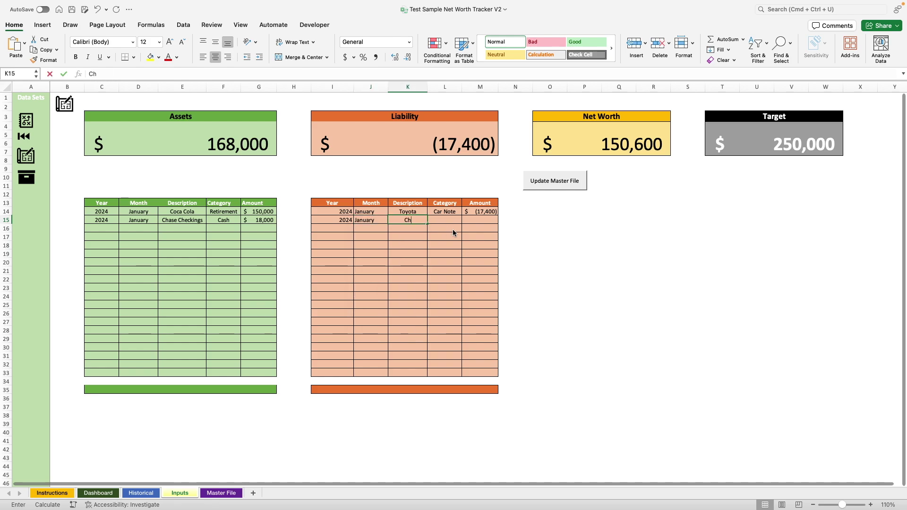
pyautogui.write('ase Col')
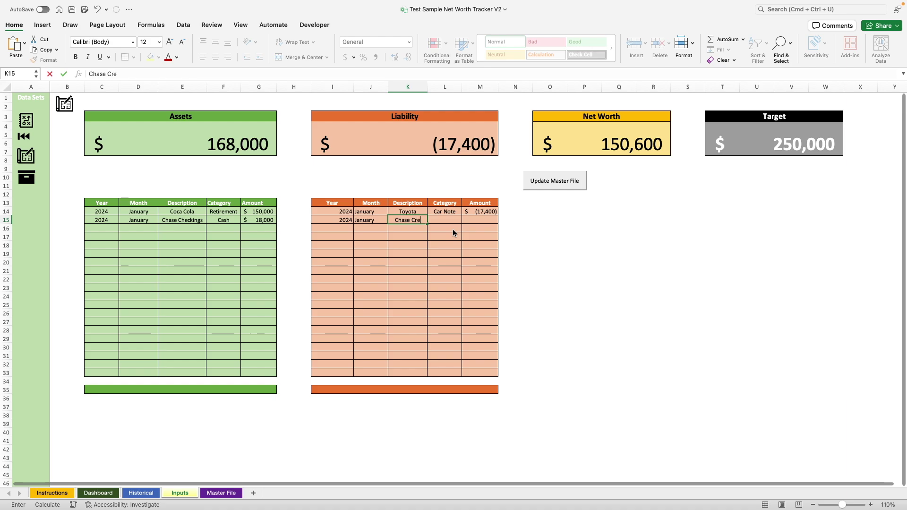
pyautogui.press('BackSpace')
pyautogui.press('BackSpace')
pyautogui.press('BackSpace')
pyautogui.press('Tab')
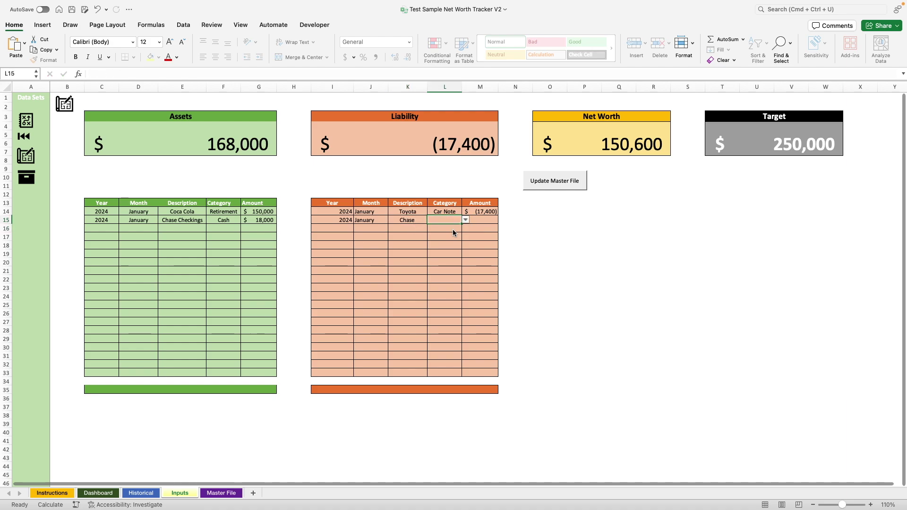
pyautogui.click(466, 220)
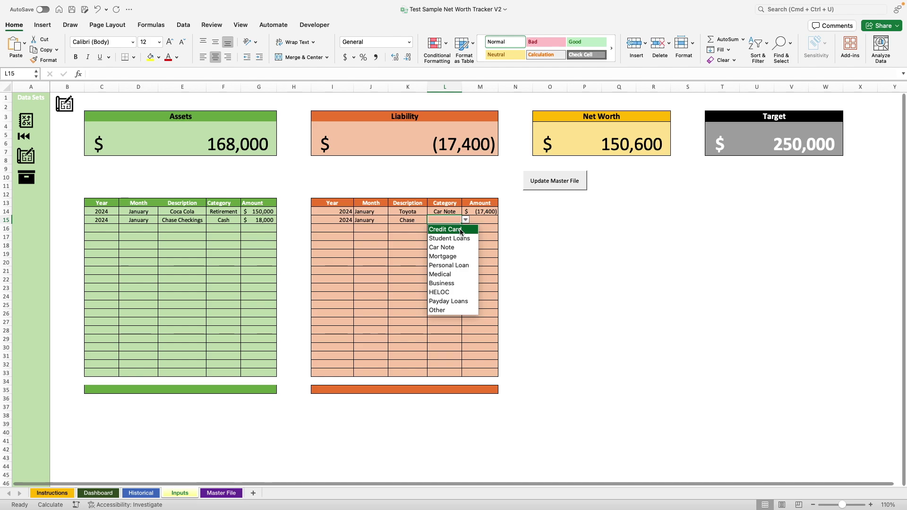
pyautogui.press('Return')
pyautogui.press('Tab')
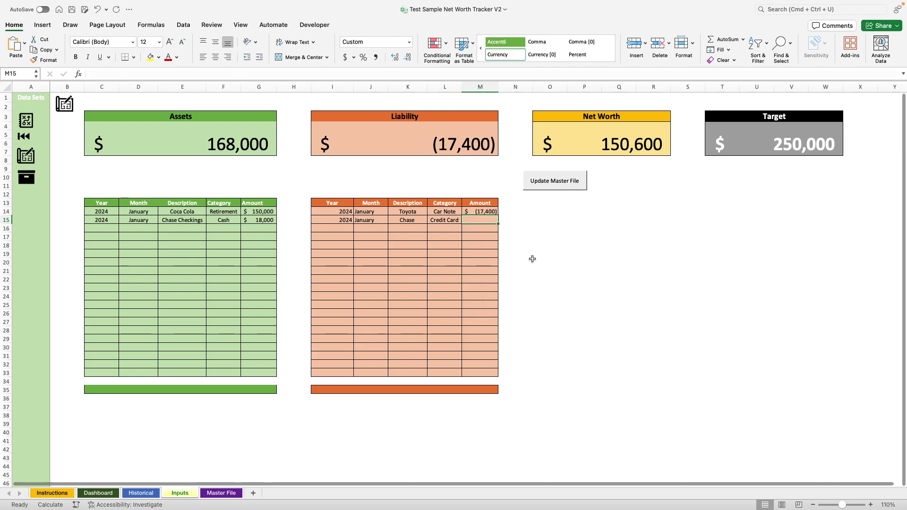
pyautogui.write('600')
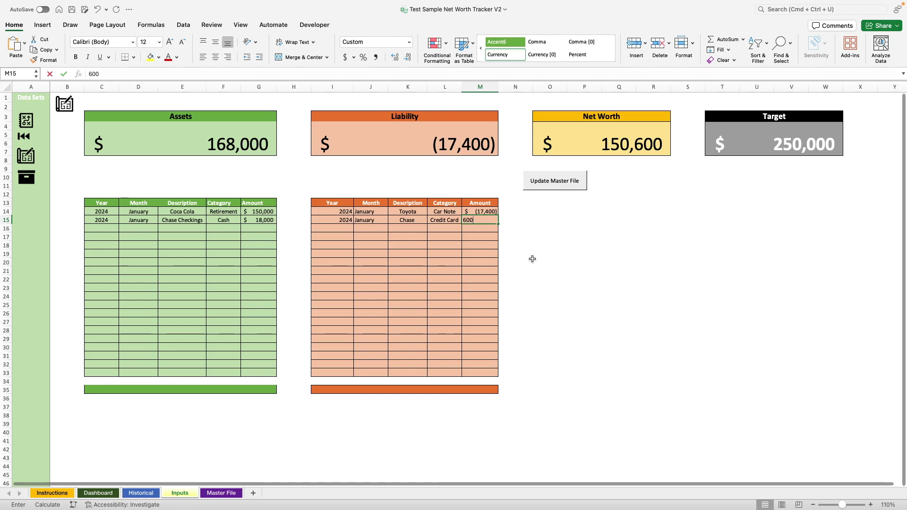
pyautogui.press('Return')
pyautogui.click(586, 272)
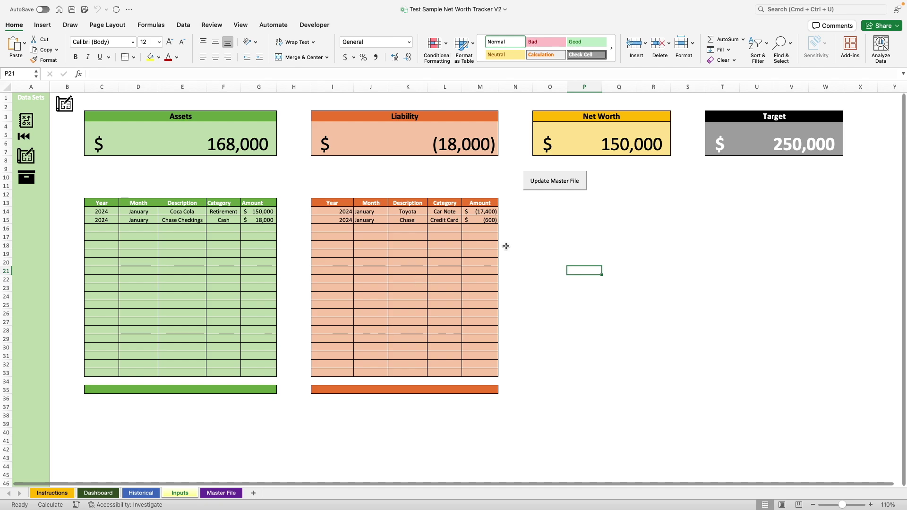
# - Update the master file with the January entries and open the Master File sheet to check them
pyautogui.click(549, 187)
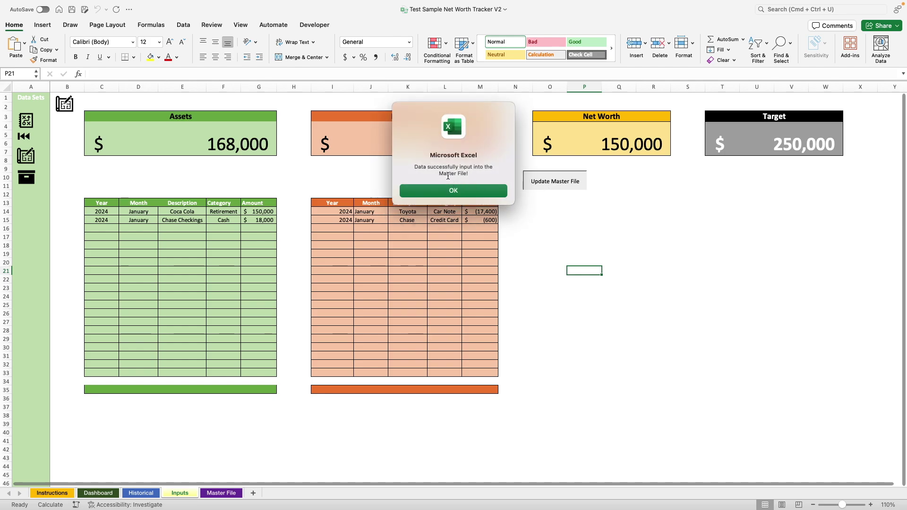
pyautogui.click(466, 193)
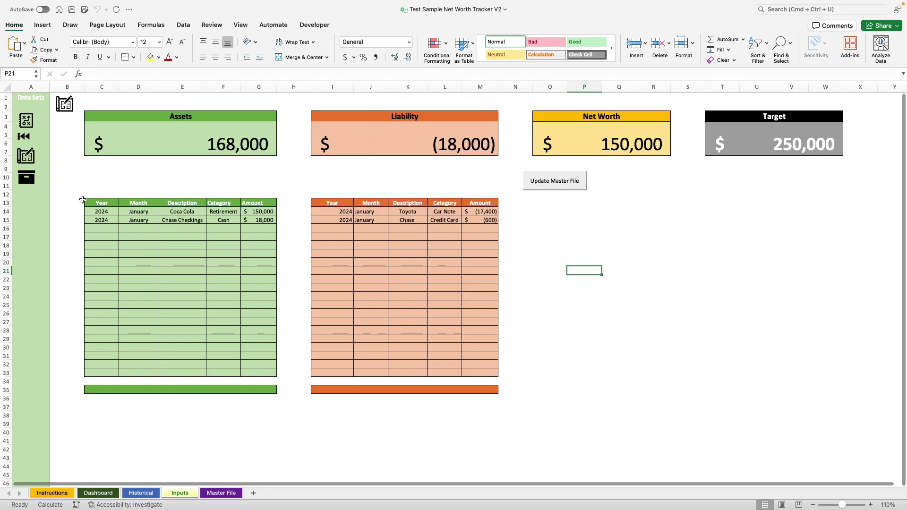
pyautogui.click(30, 180)
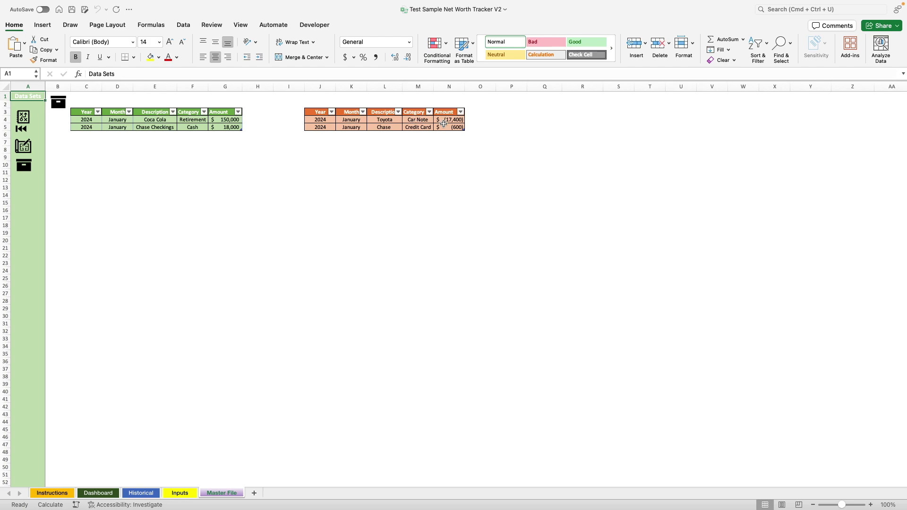
# - Return to the Inputs sheet and set the February asset amounts to 150,554 for Coca Cola and 18,724 for Chase Checkings
pyautogui.click(25, 148)
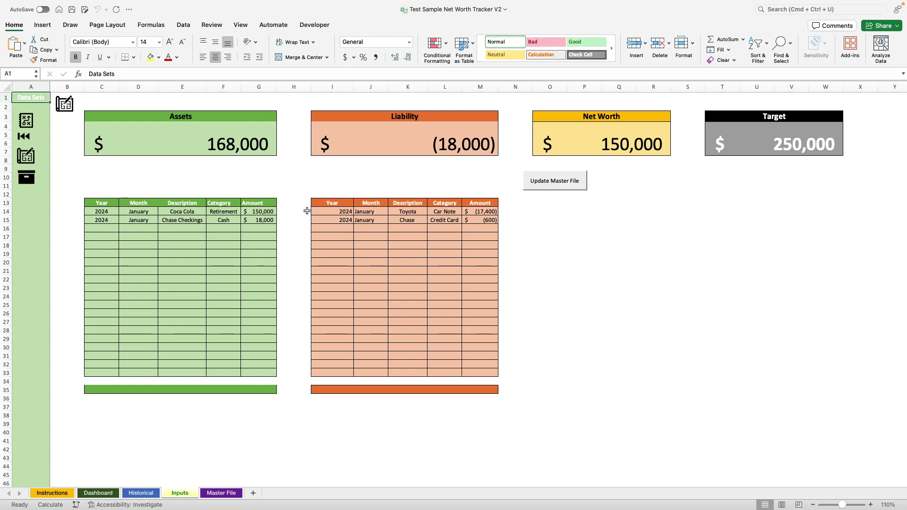
pyautogui.write('150554')
pyautogui.press('Return')
pyautogui.write('18724')
pyautogui.press('Return')
pyautogui.write('-')
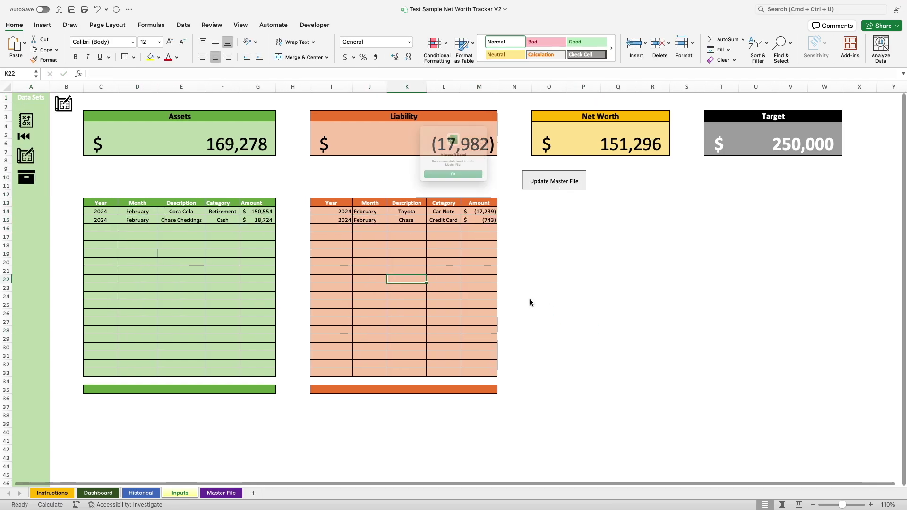
# - Set the month of the Toyota liability row to March
pyautogui.click(390, 211)
pyautogui.click(374, 239)
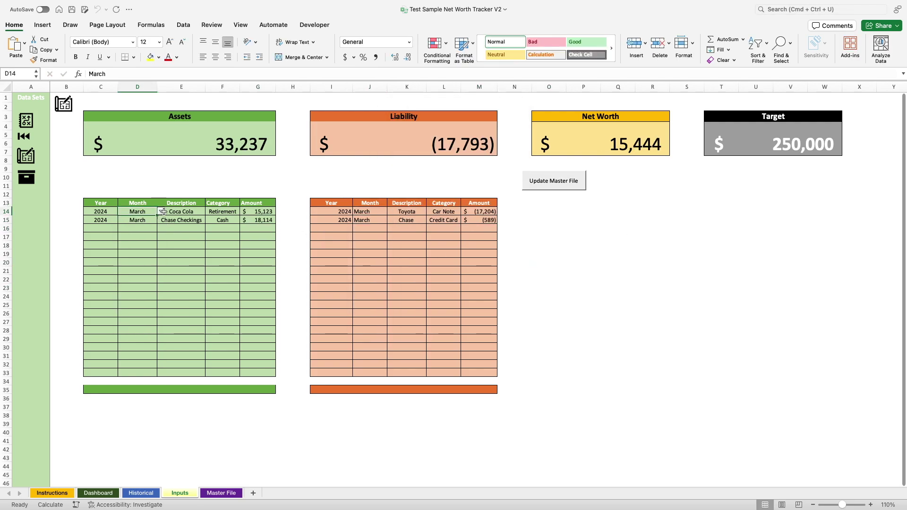
# - Set the April amount of the Toyota car note to -17053 and choose a new month for the Coca Cola asset row
pyautogui.write('-1705')
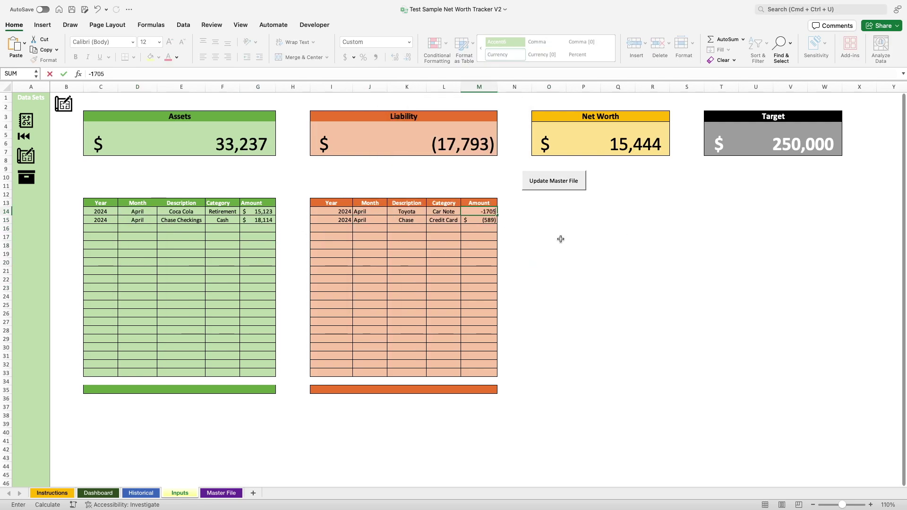
pyautogui.write('3')
pyautogui.press('Return')
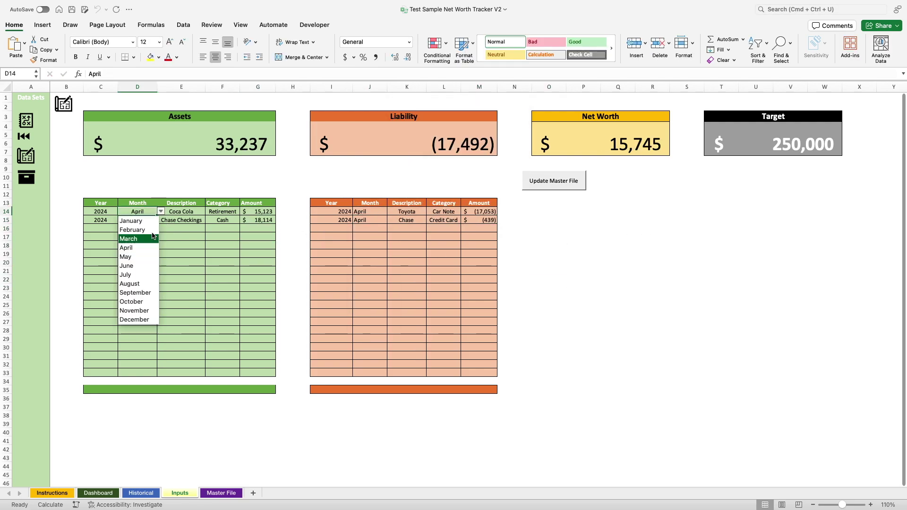
pyautogui.click(137, 263)
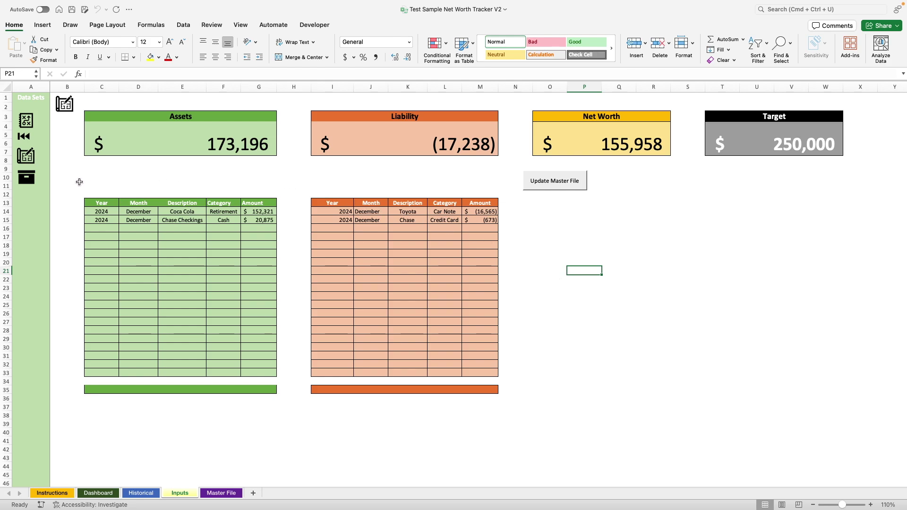
# - Open the Master File sheet and delete the duplicate December asset rows, Coca Cola 152,321 and Chase Checkings 20,875, from the assets table
pyautogui.click(27, 182)
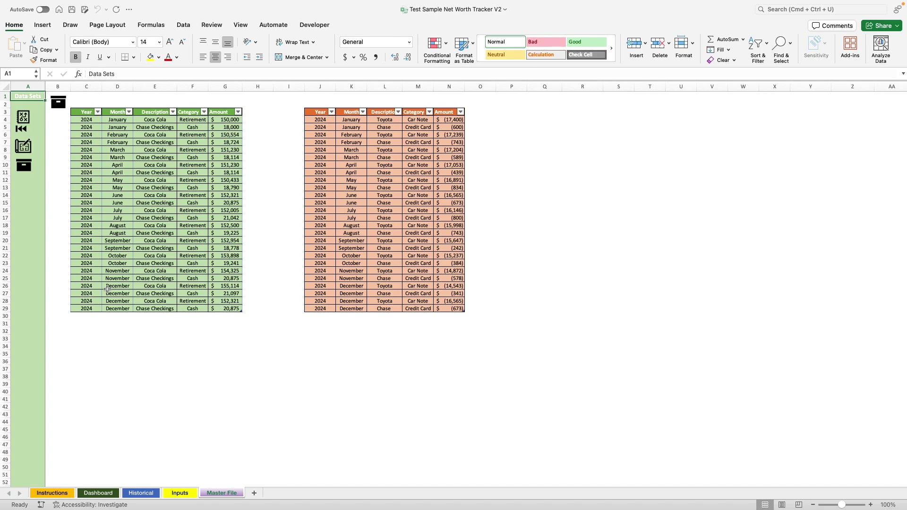
pyautogui.moveTo(87, 286); pyautogui.dragTo(226, 308)
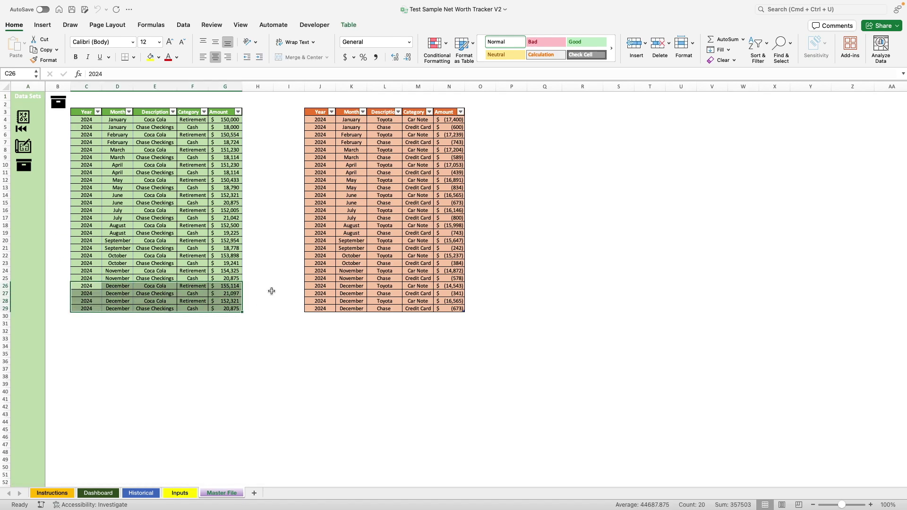
pyautogui.click(268, 321)
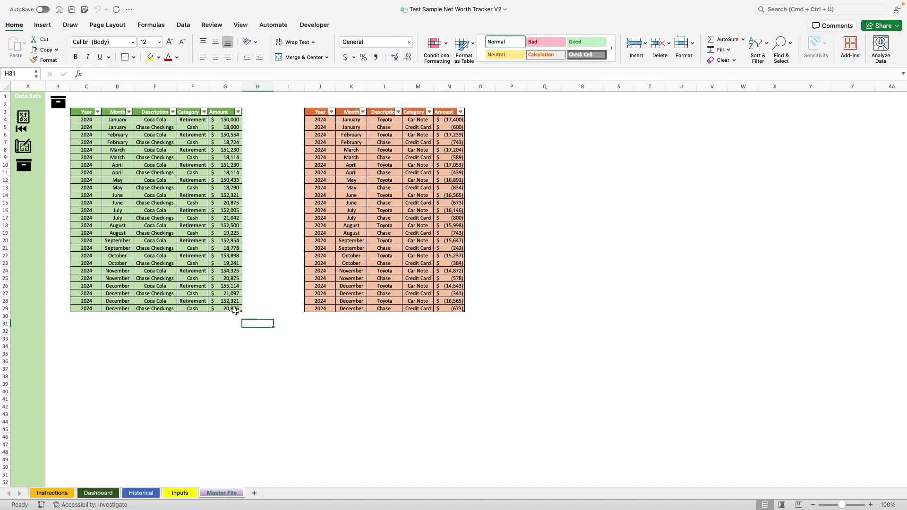
pyautogui.moveTo(86, 302); pyautogui.dragTo(238, 310)
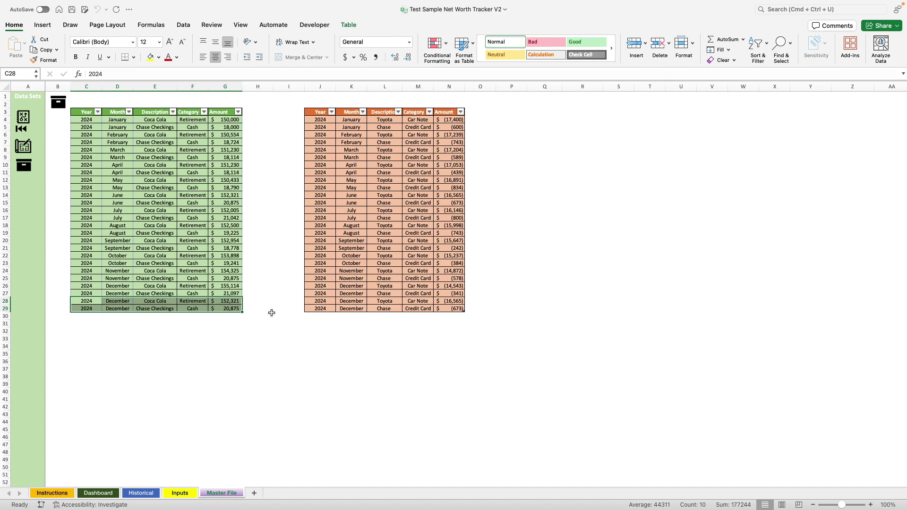
pyautogui.rightClick(221, 305)
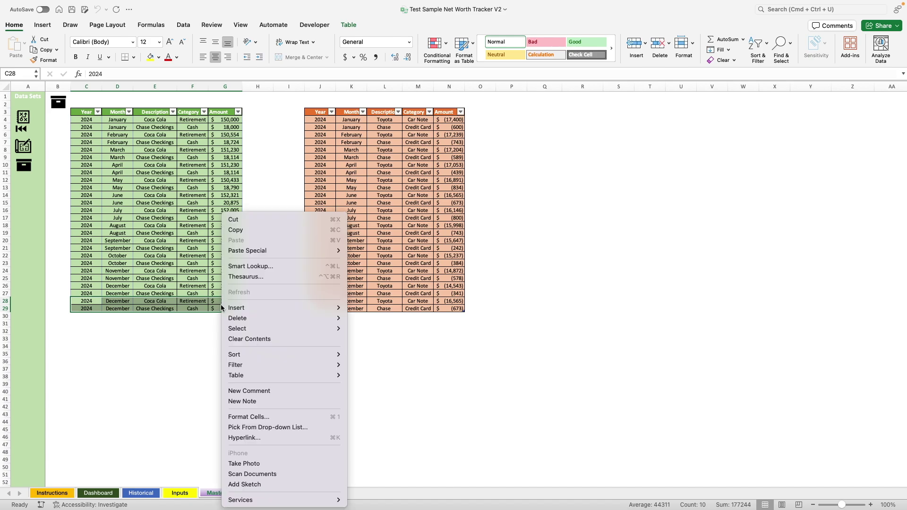
pyautogui.moveTo(259, 318)
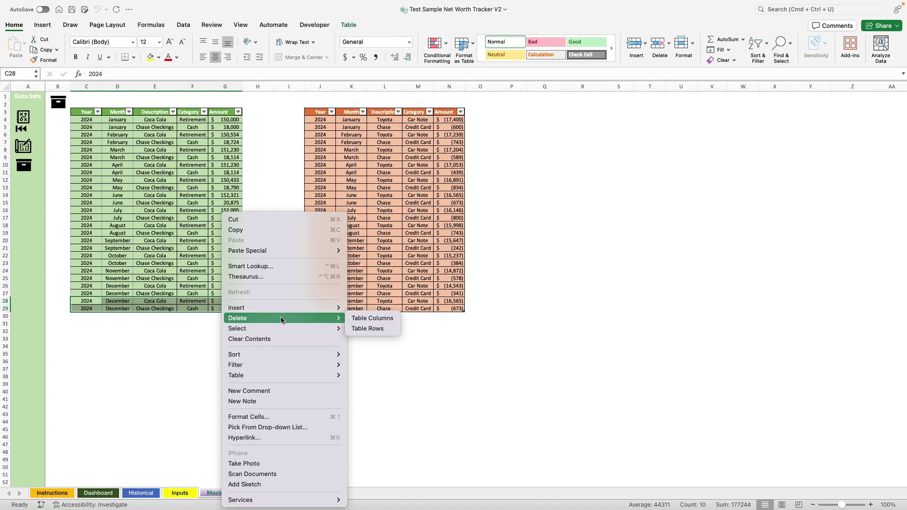
pyautogui.click(372, 328)
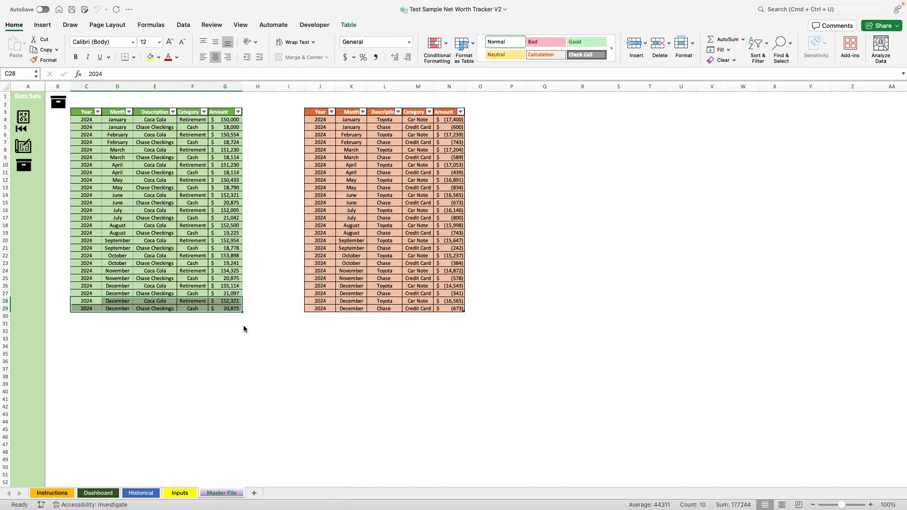
pyautogui.click(207, 334)
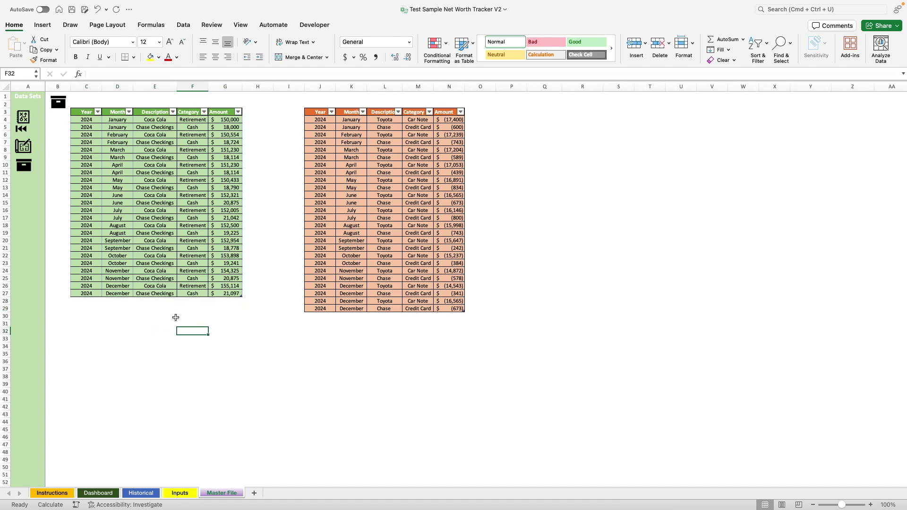
# - Delete the duplicate December liability rows, Toyota (16,565) and Chase (673), from the liabilities table
pyautogui.moveTo(319, 301); pyautogui.dragTo(446, 308)
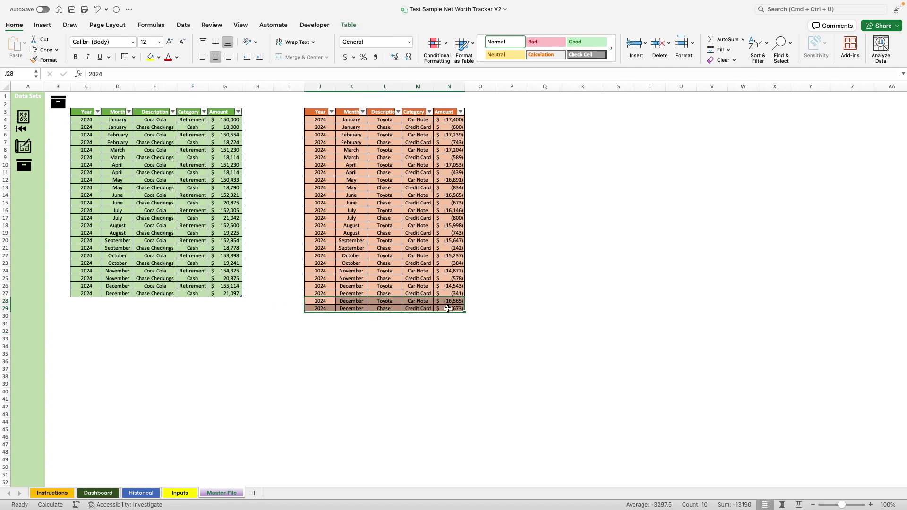
pyautogui.rightClick(447, 308)
pyautogui.moveTo(472, 319)
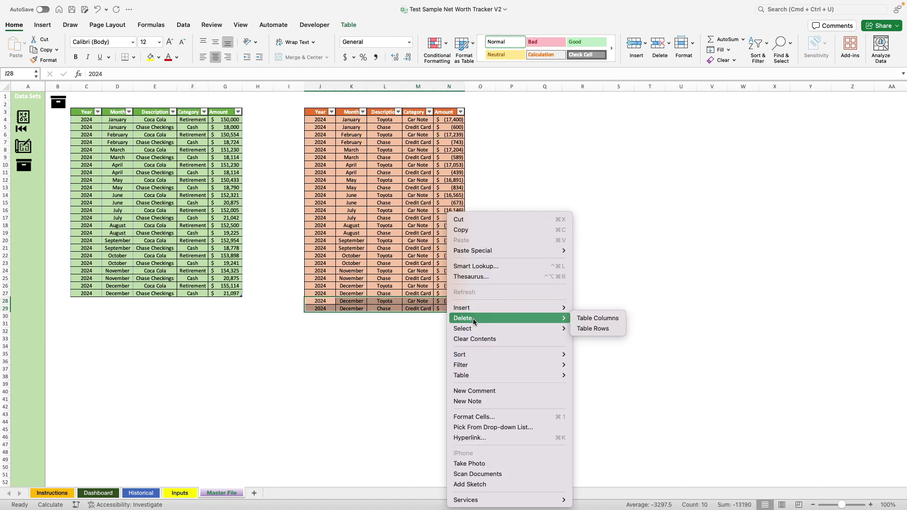
pyautogui.click(596, 328)
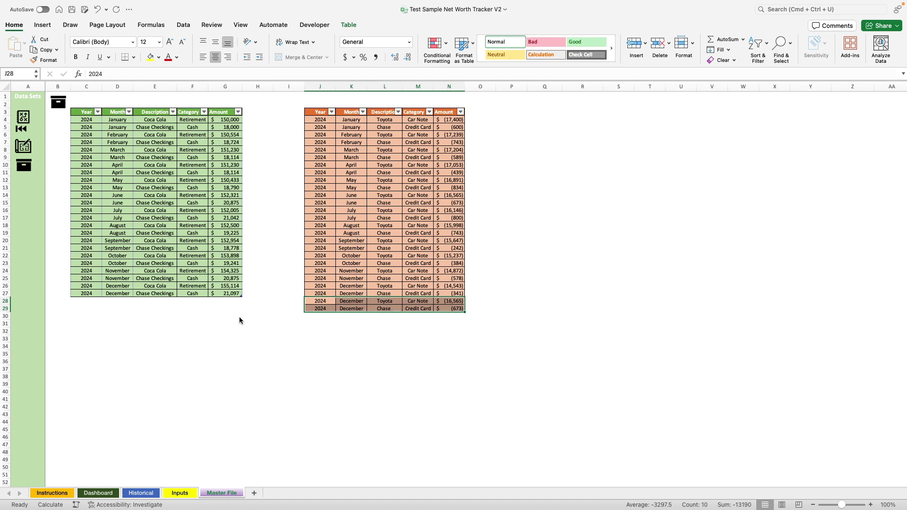
pyautogui.click(189, 323)
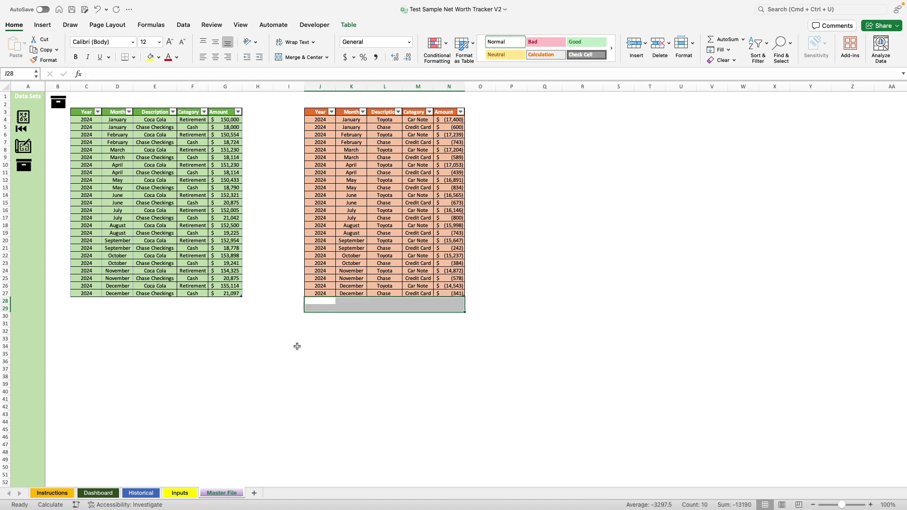
# - Set the December Coca Cola retirement amount in the assets table to 156673
pyautogui.click(871, 505)
pyautogui.click(871, 505)
pyautogui.click(871, 505)
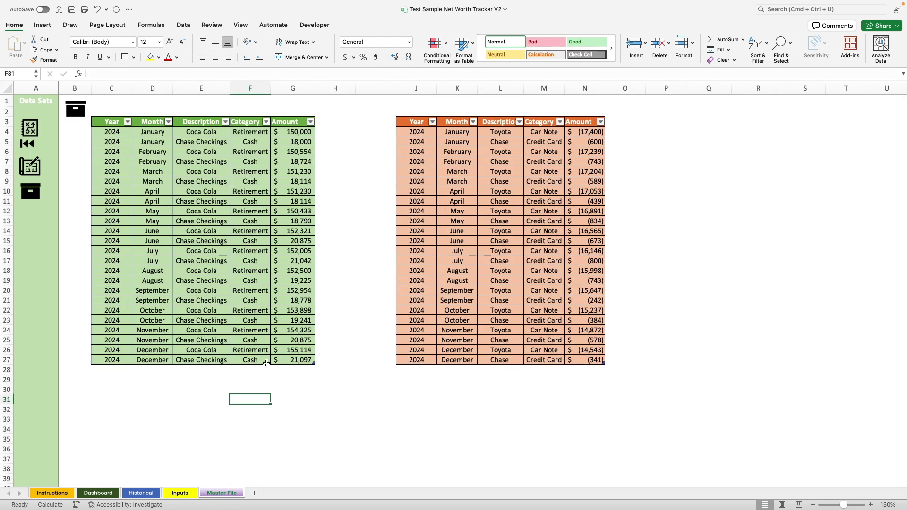
pyautogui.click(291, 350)
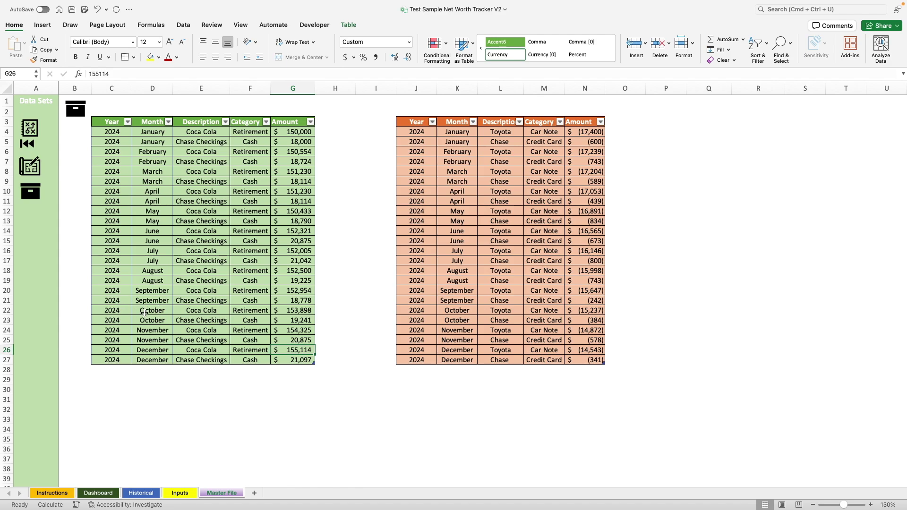
pyautogui.write('156')
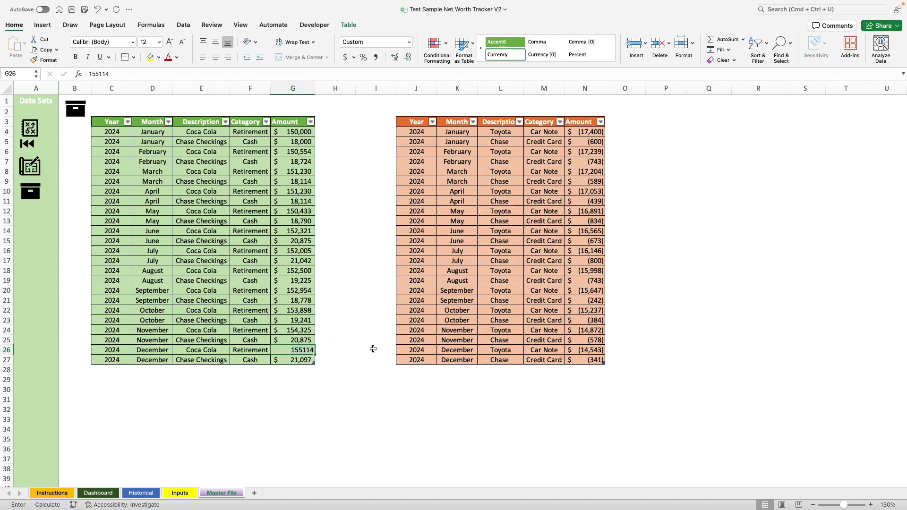
pyautogui.write('673')
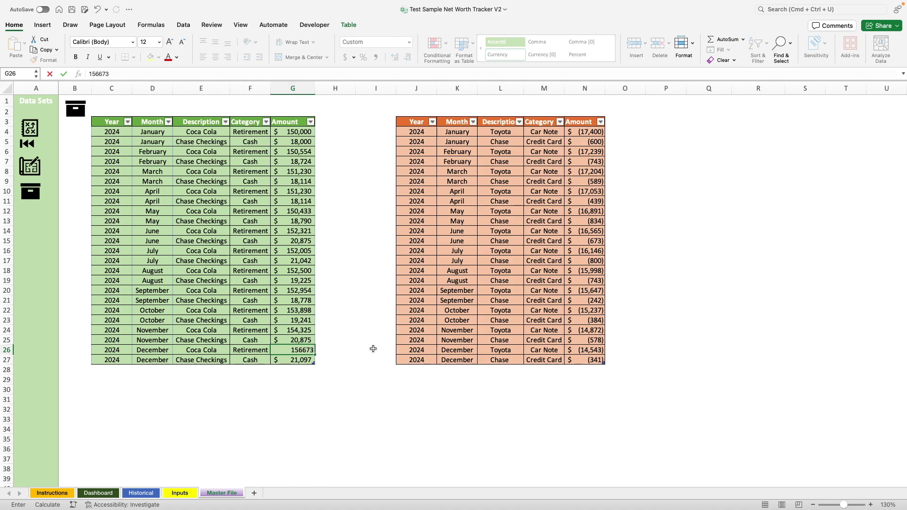
pyautogui.press('Return')
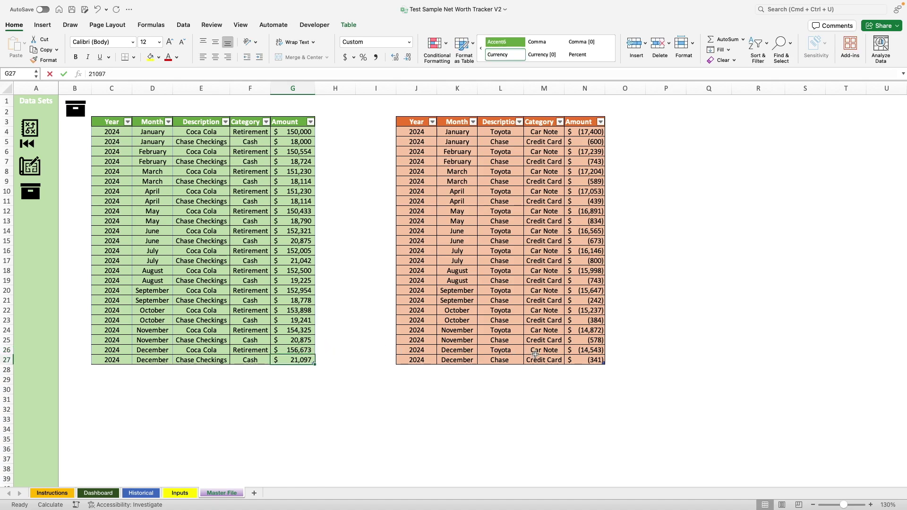
# - Set the December Chase credit card amount in the liabilities table to -567
pyautogui.click(583, 360)
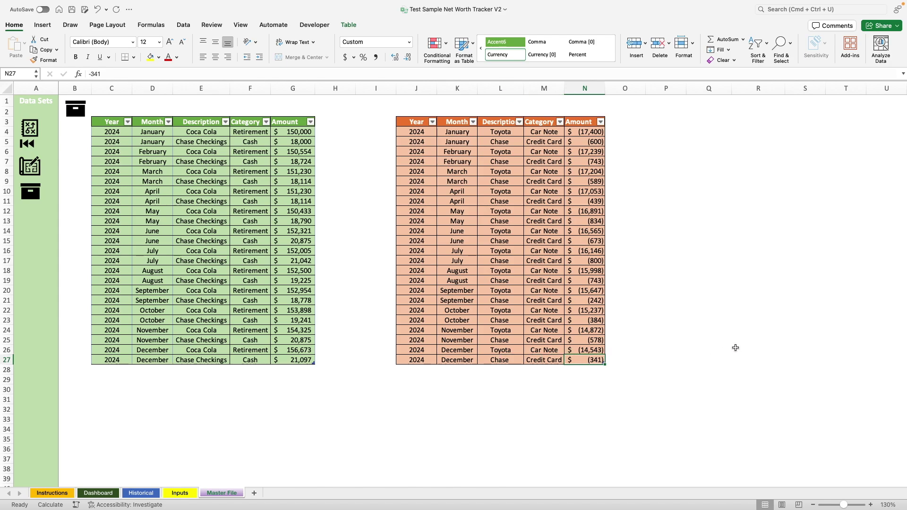
pyautogui.write('-')
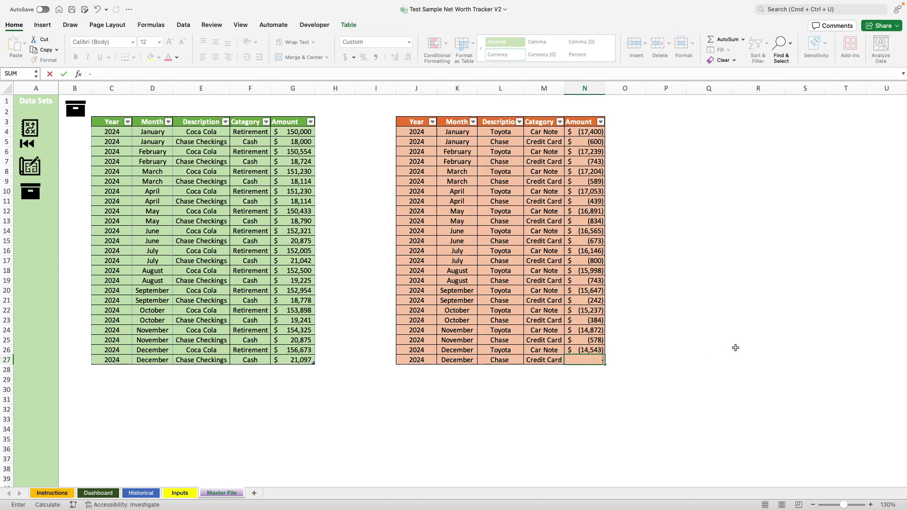
pyautogui.write('567')
pyautogui.press('Return')
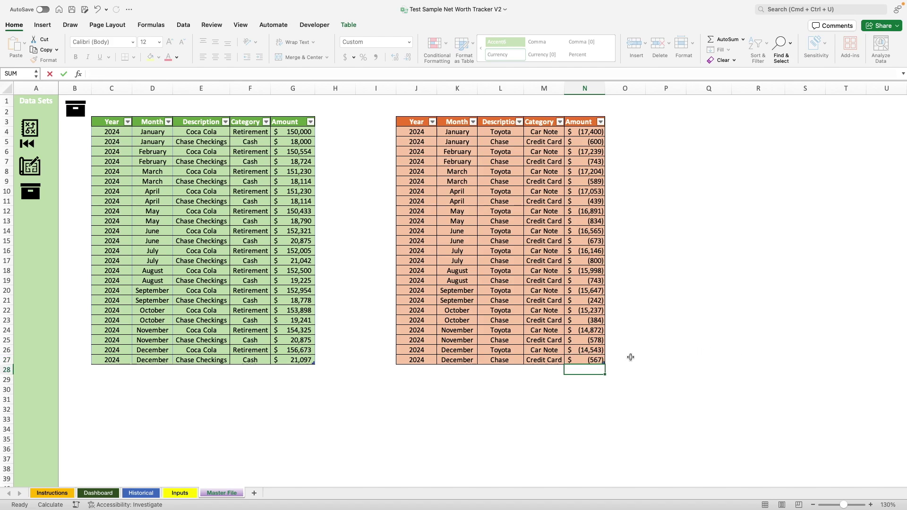
pyautogui.click(311, 350)
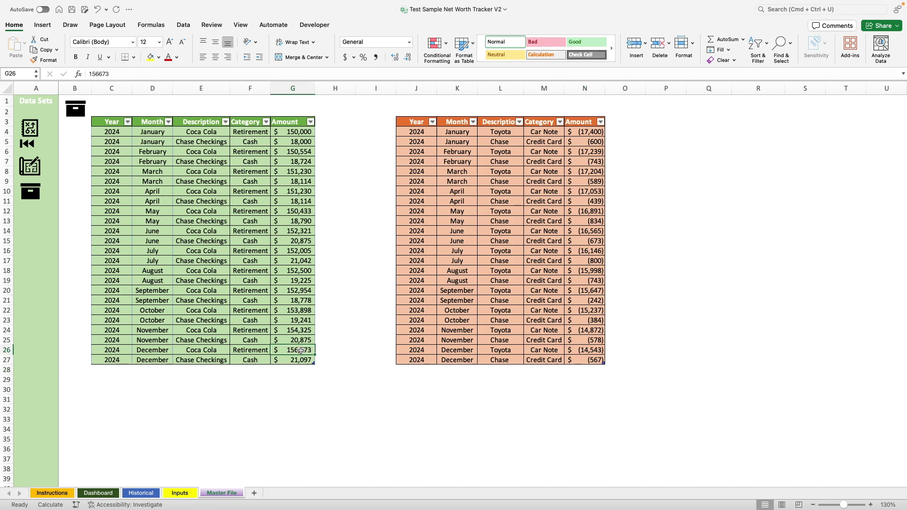
pyautogui.click(587, 358)
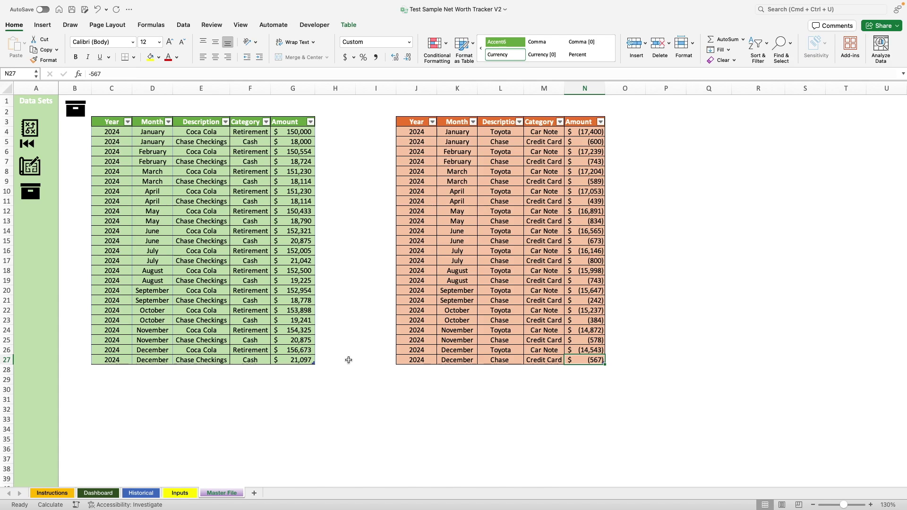
pyautogui.click(297, 341)
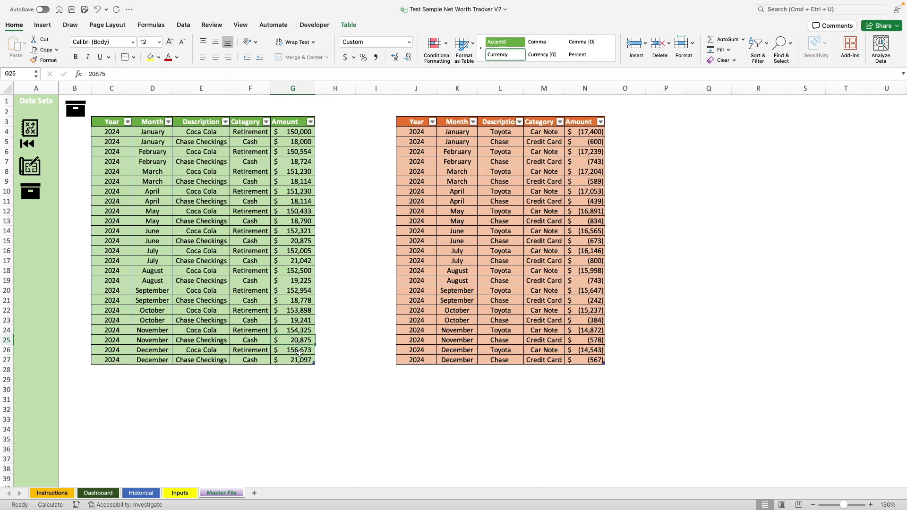
pyautogui.click(593, 348)
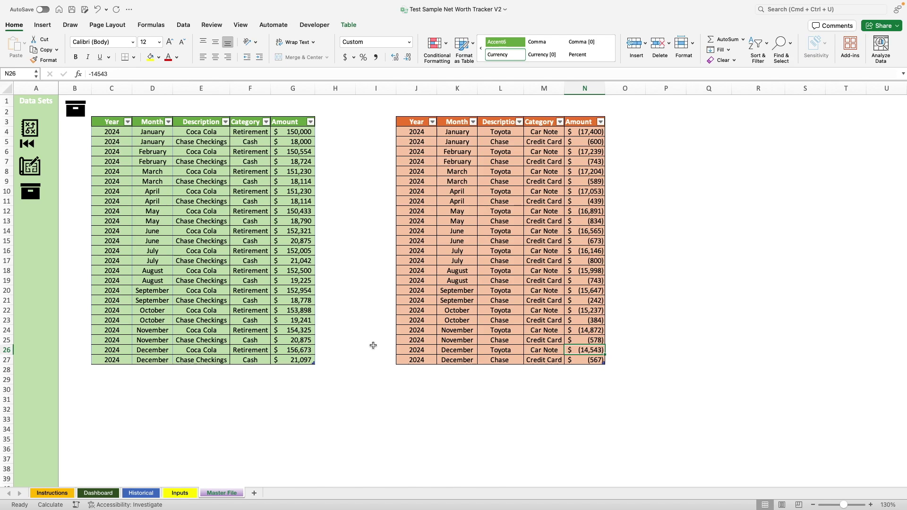
# - Open the Dashboard sheet and review the December 2024 net worth, change versus last month, milestone progress and class changes
pyautogui.hotkey('ctrl', 'Home')
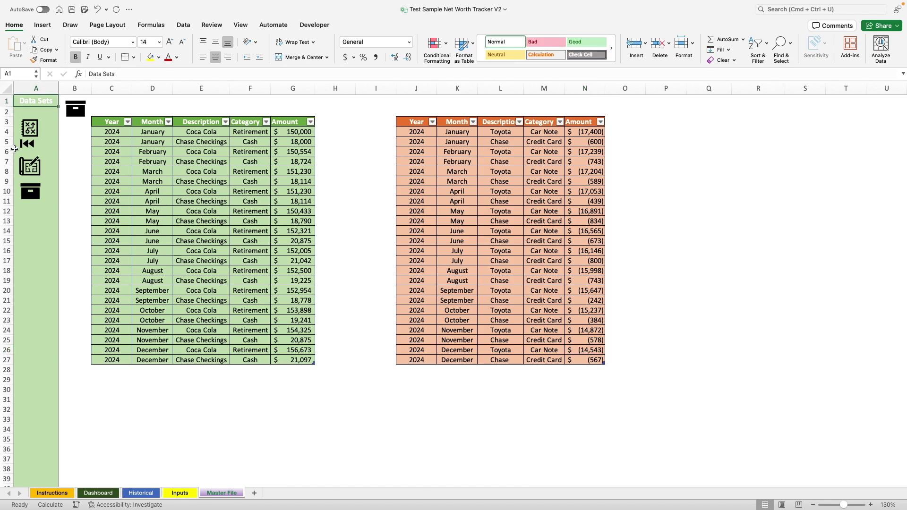
pyautogui.scroll(-1, 32, 128)
pyautogui.click(32, 128)
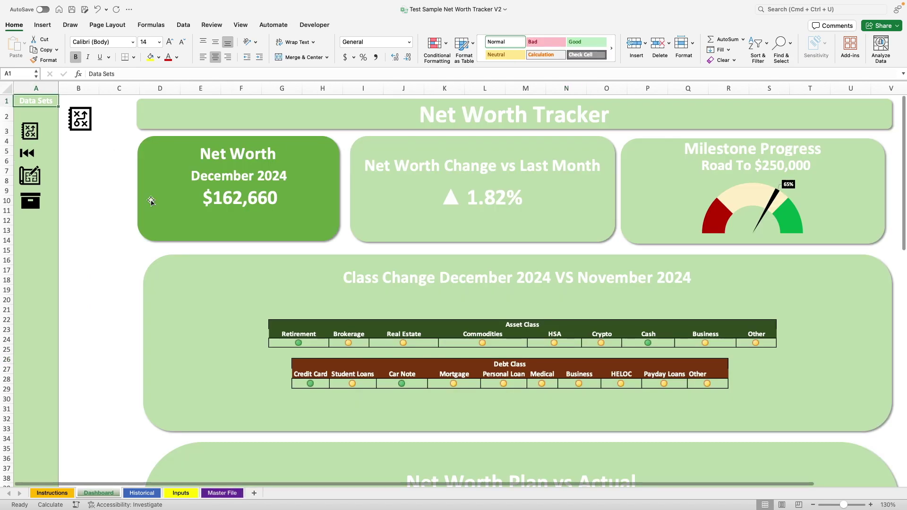
pyautogui.hscroll(-2, 154, 201)
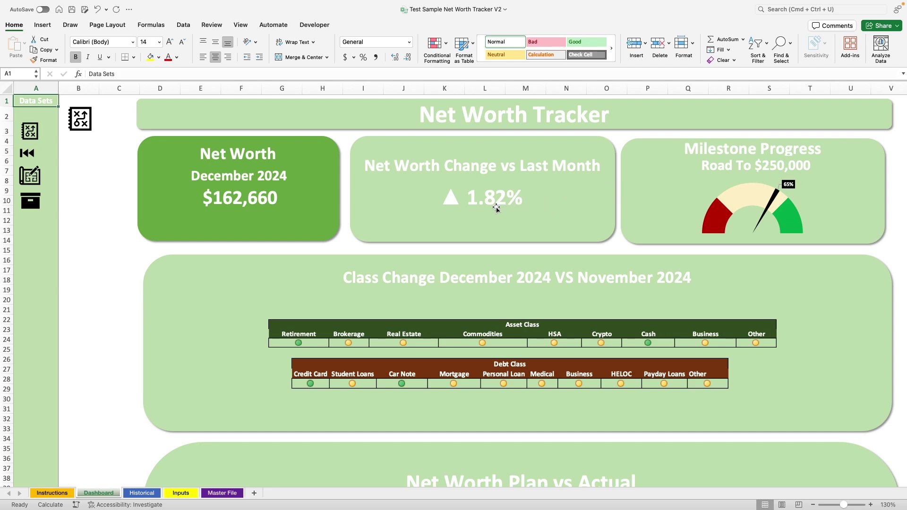
pyautogui.scroll(-1, 528, 212)
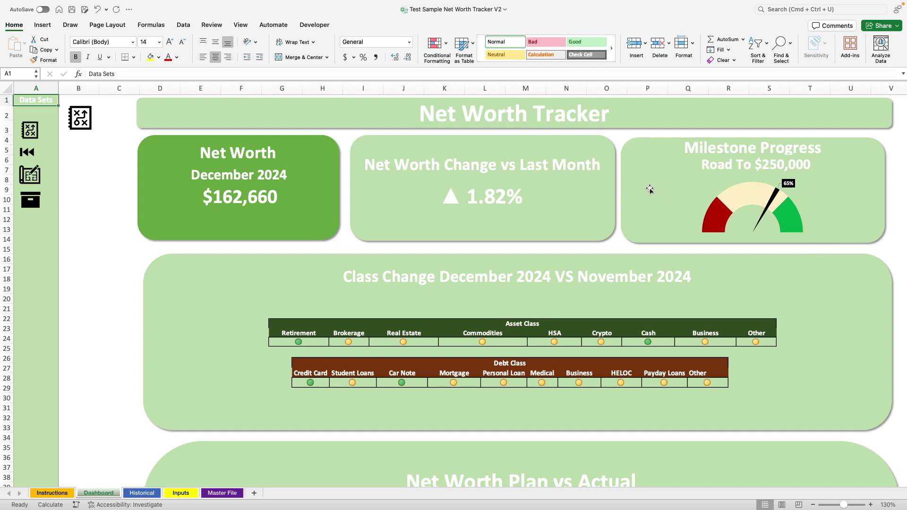
# - Examine the Net Worth Plan vs Actual chart, comparing forecasted and actual net worth from January through December
pyautogui.scroll(-5, 635, 187)
pyautogui.scroll(-8, 634, 187)
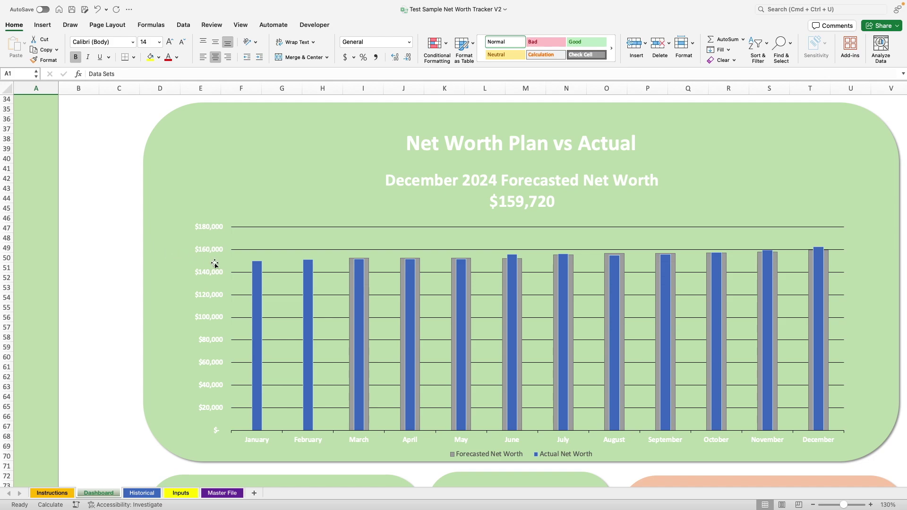
pyautogui.moveTo(259, 282)
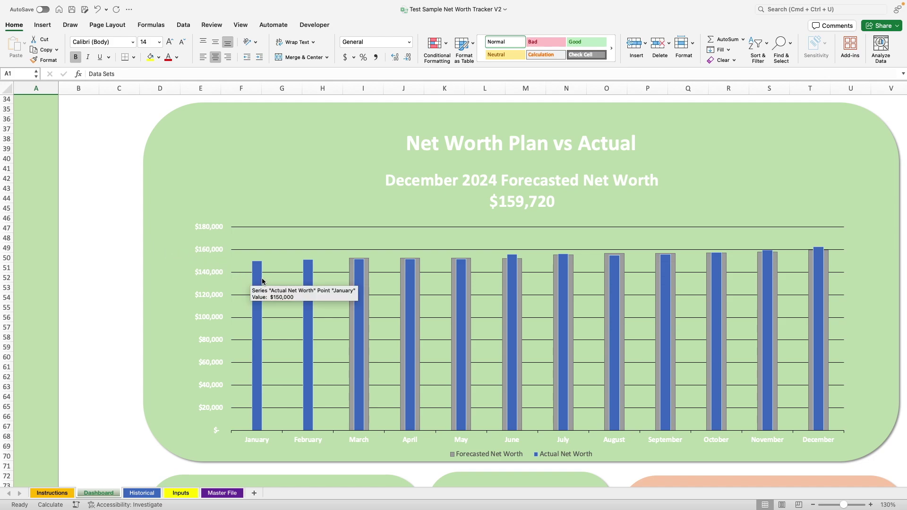
pyautogui.moveTo(308, 278)
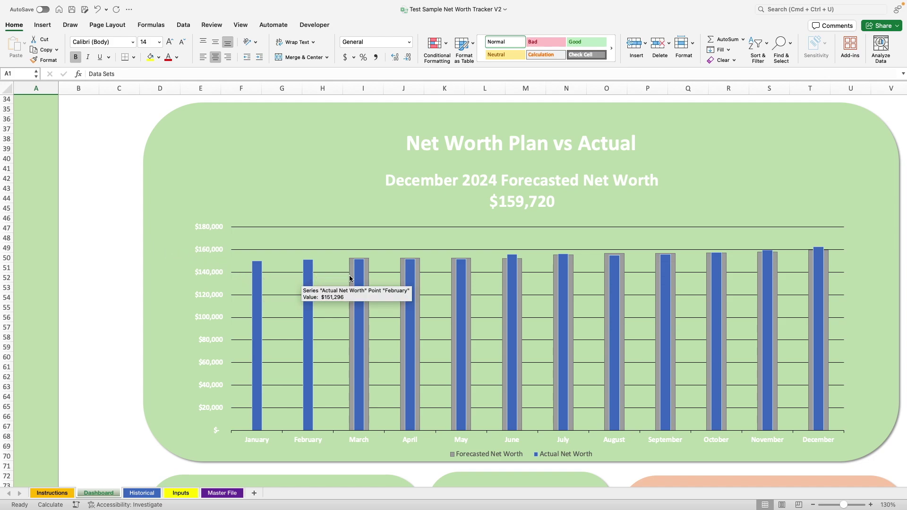
pyautogui.moveTo(363, 277)
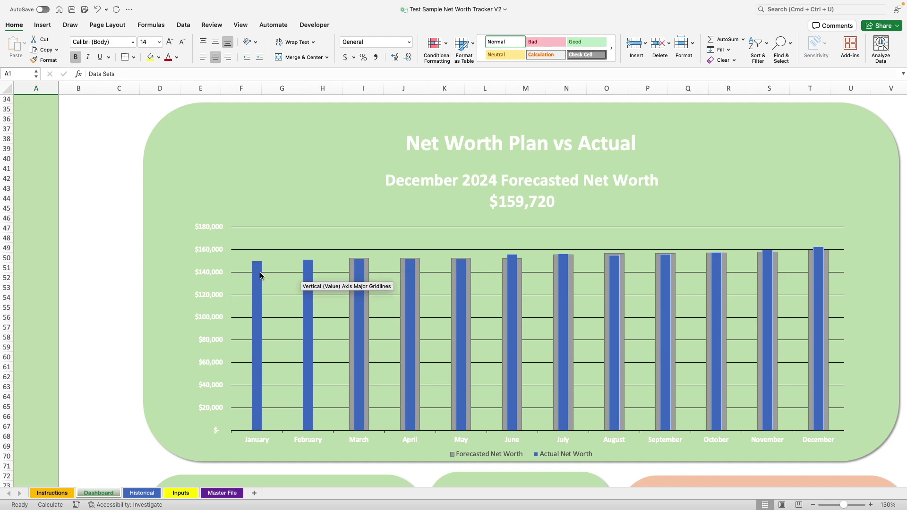
pyautogui.moveTo(359, 278)
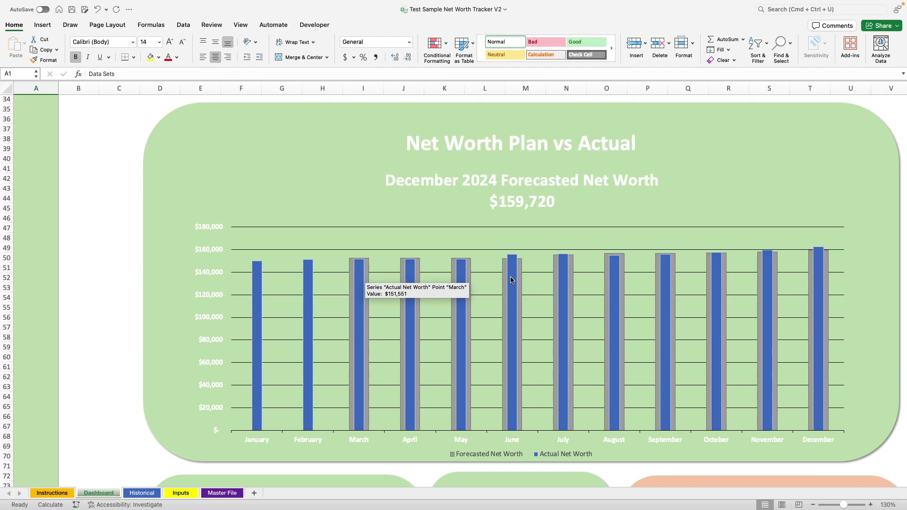
pyautogui.moveTo(510, 280)
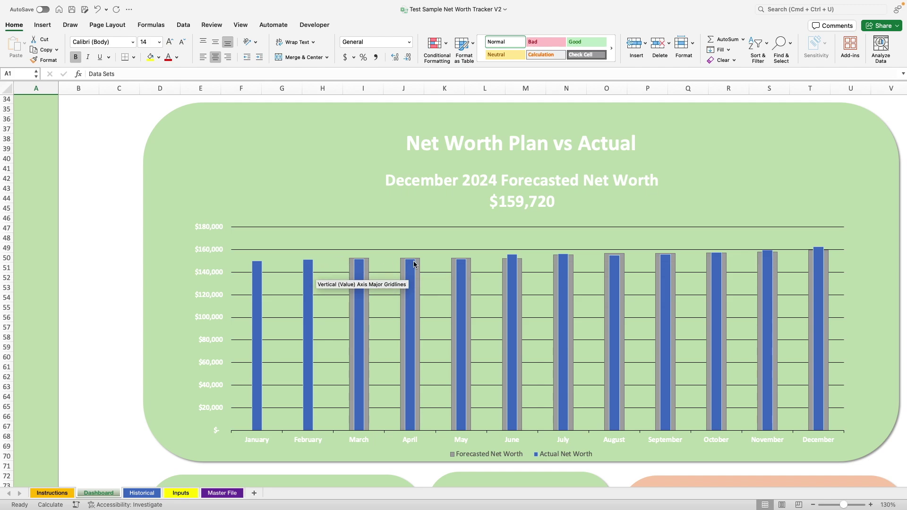
pyautogui.moveTo(417, 261)
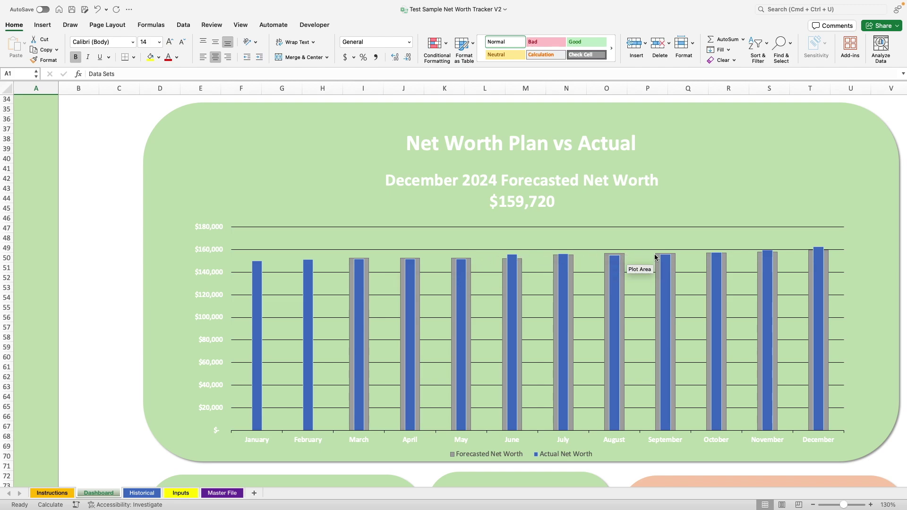
pyautogui.moveTo(656, 257)
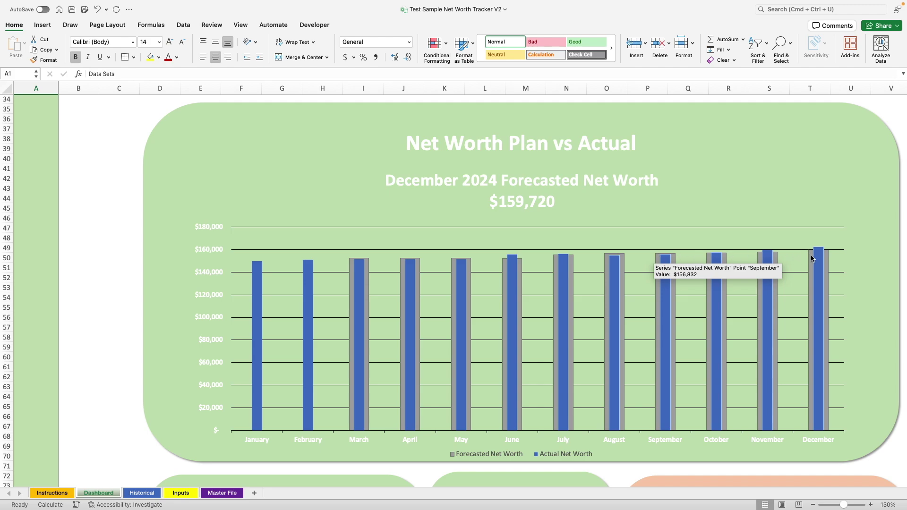
pyautogui.moveTo(812, 258)
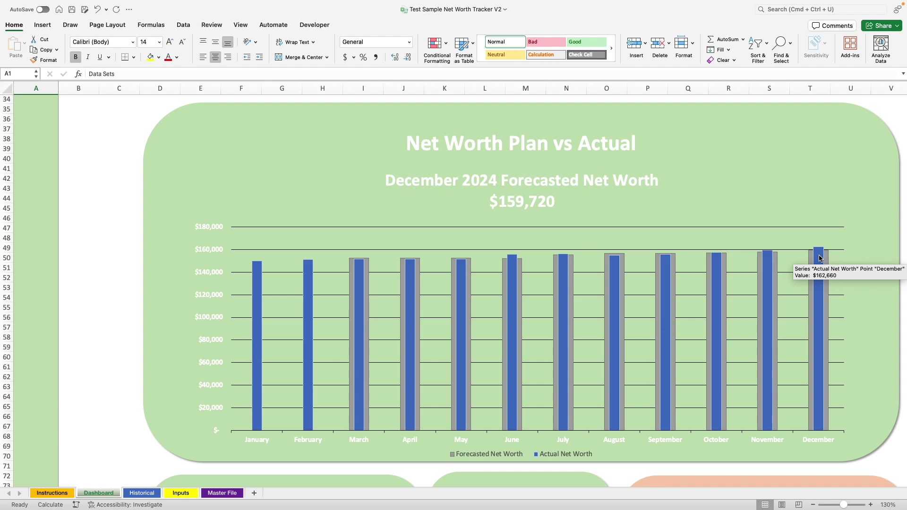
# - Review the dashboard's asset allocation, liquid assets, non-investment debt and debt allocation cards
pyautogui.scroll(-10, 652, 221)
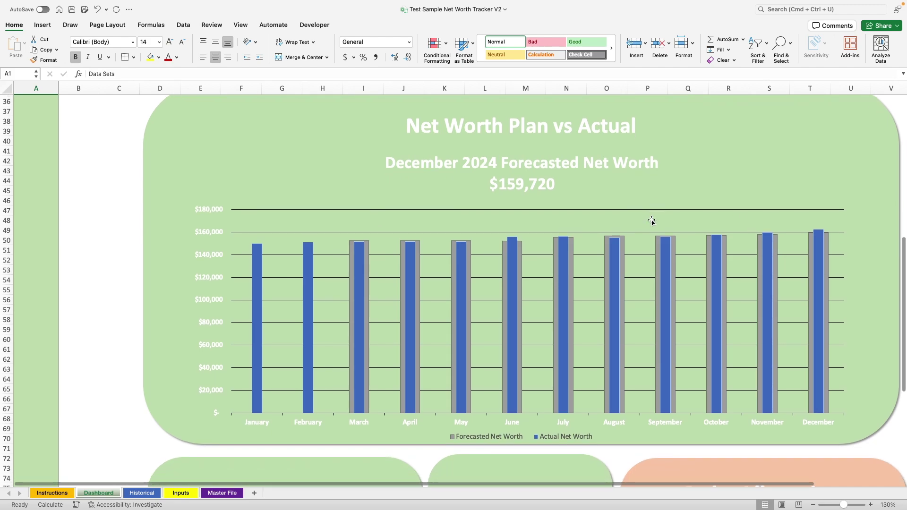
pyautogui.scroll(-4, 652, 221)
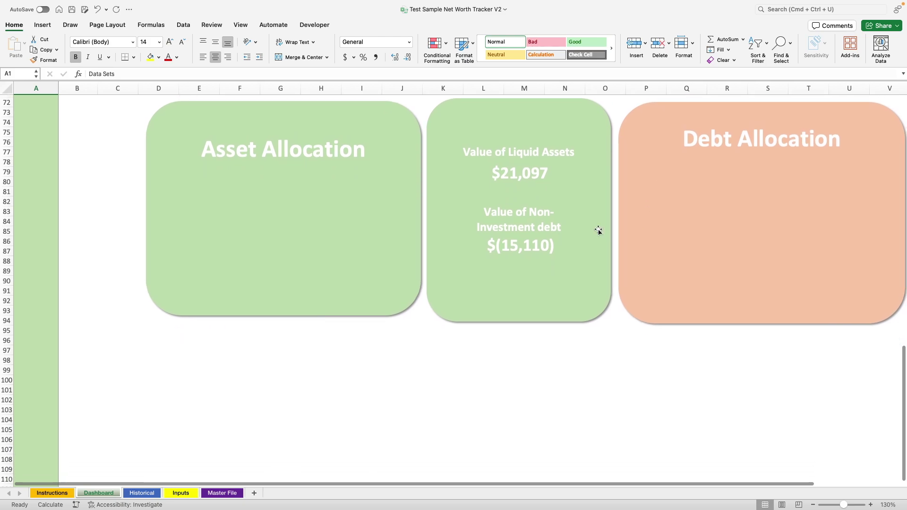